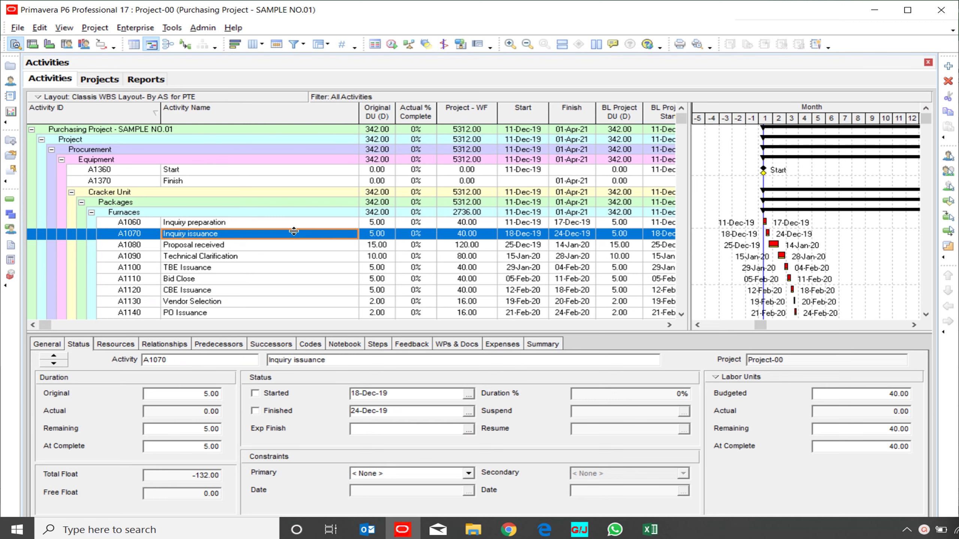
- Start exporting the open project and choose the Spreadsheet (XLSX) format
{"action": "left_click", "coordinate": [146, 223]}
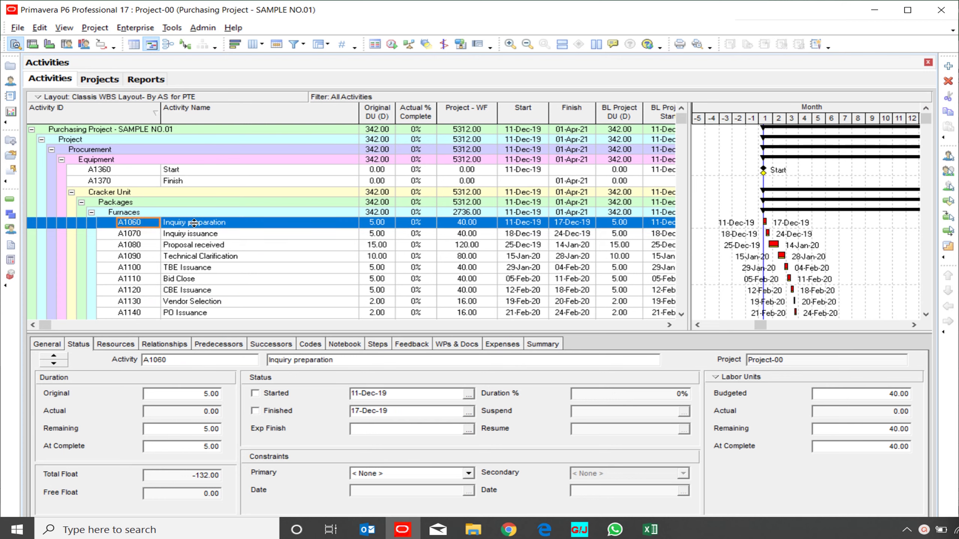
{"action": "left_click", "coordinate": [18, 28]}
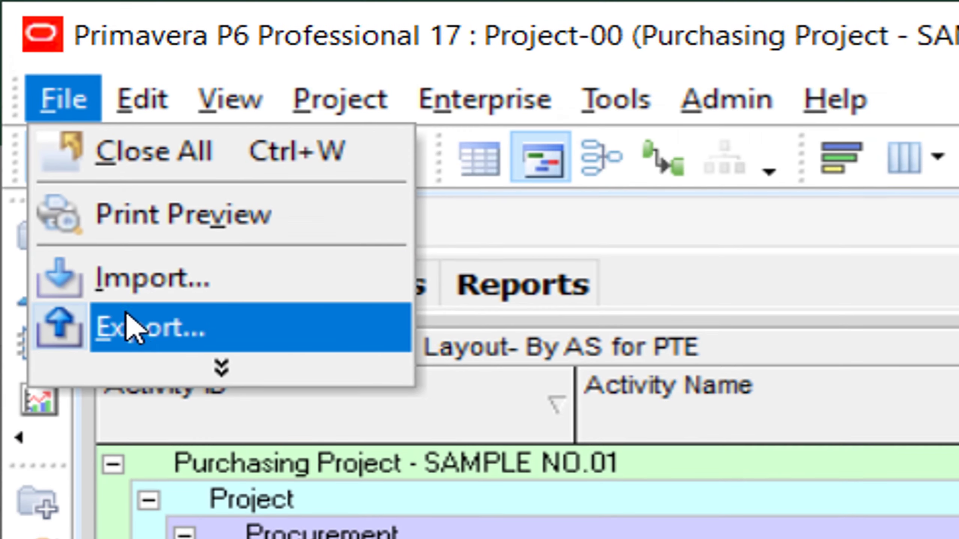
{"action": "left_click", "coordinate": [134, 329]}
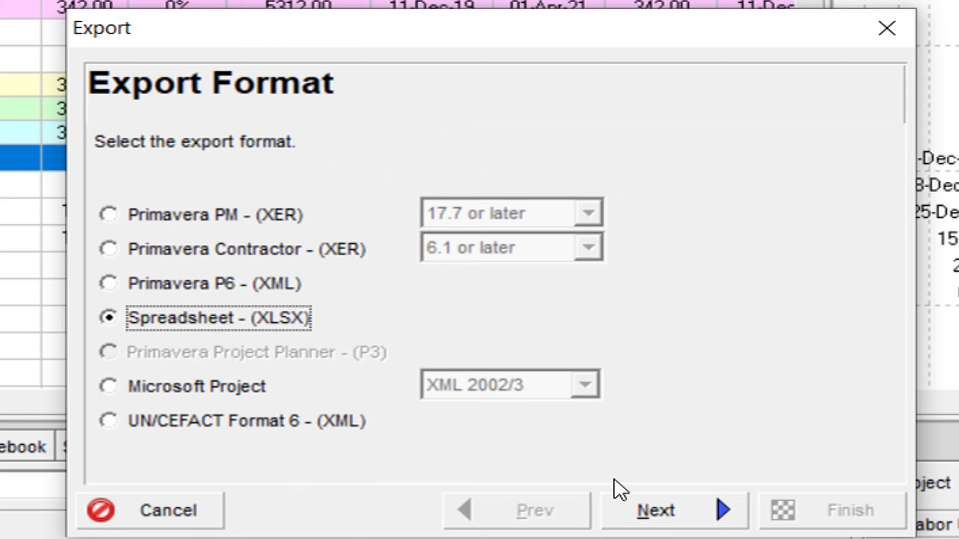
{"action": "left_click", "coordinate": [644, 511]}
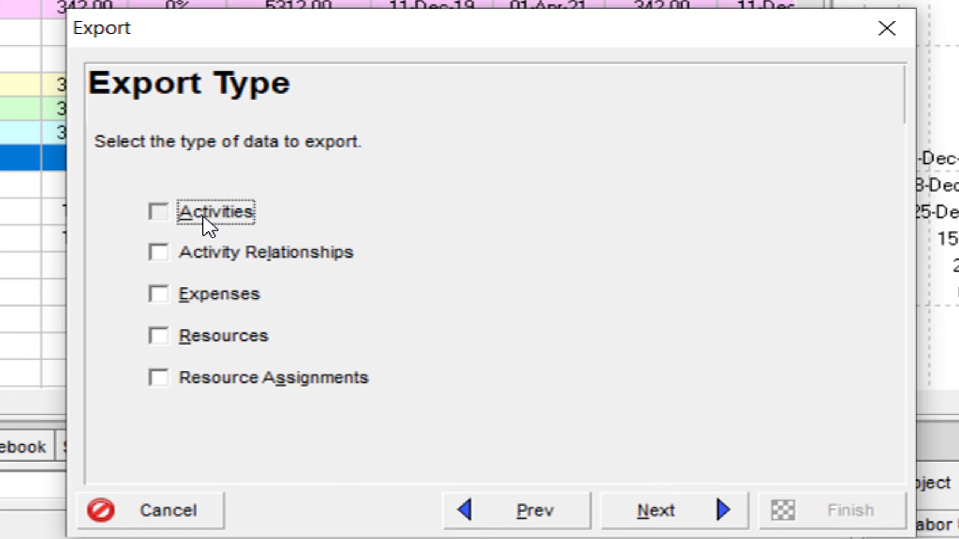
- Choose Activities as the data type to export and mark Project-00 for export
{"action": "left_click", "coordinate": [204, 216]}
{"action": "left_click", "coordinate": [704, 513]}
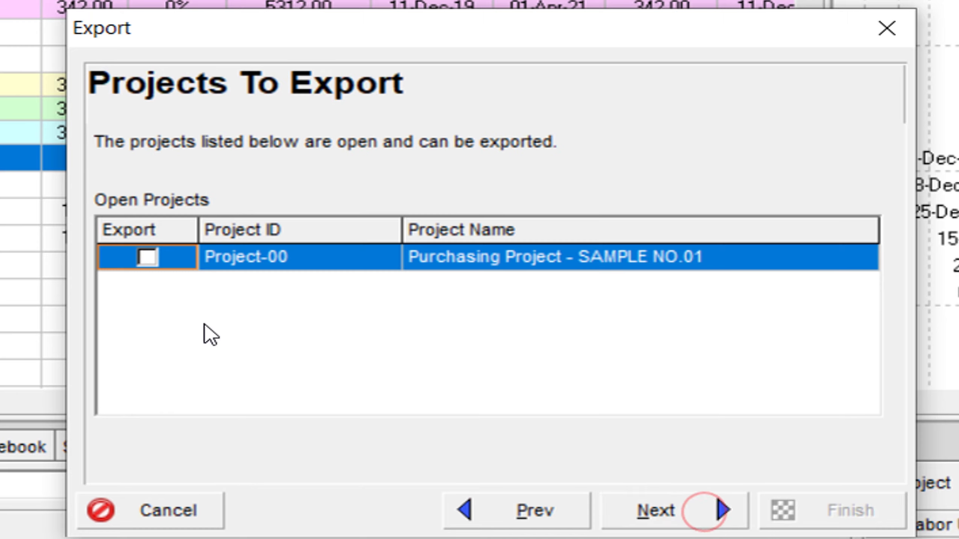
{"action": "left_click", "coordinate": [148, 260]}
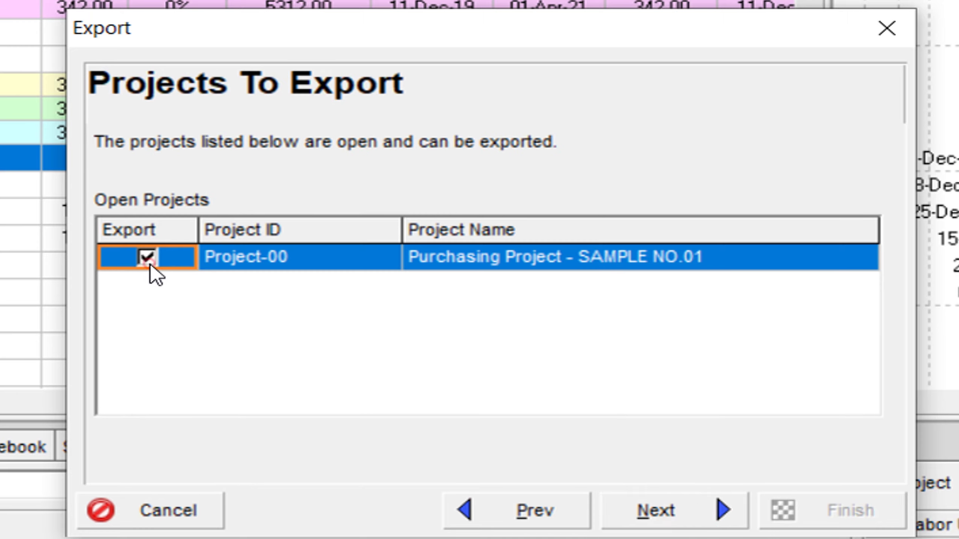
{"action": "left_click", "coordinate": [656, 514]}
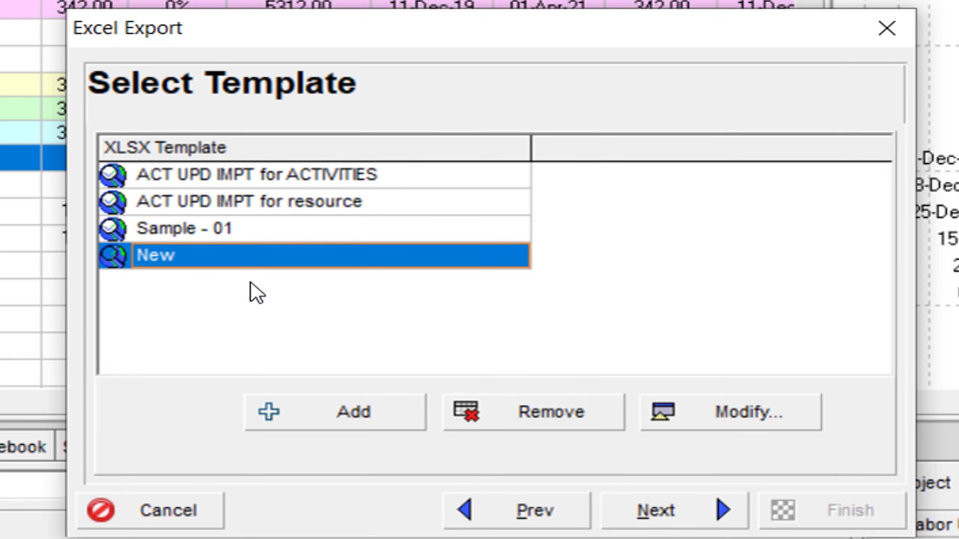
- Modify the export template "New" by removing Budgeted Nonlabor Units from its selected columns, keeping user_text1 last
{"action": "left_click", "coordinate": [764, 423]}
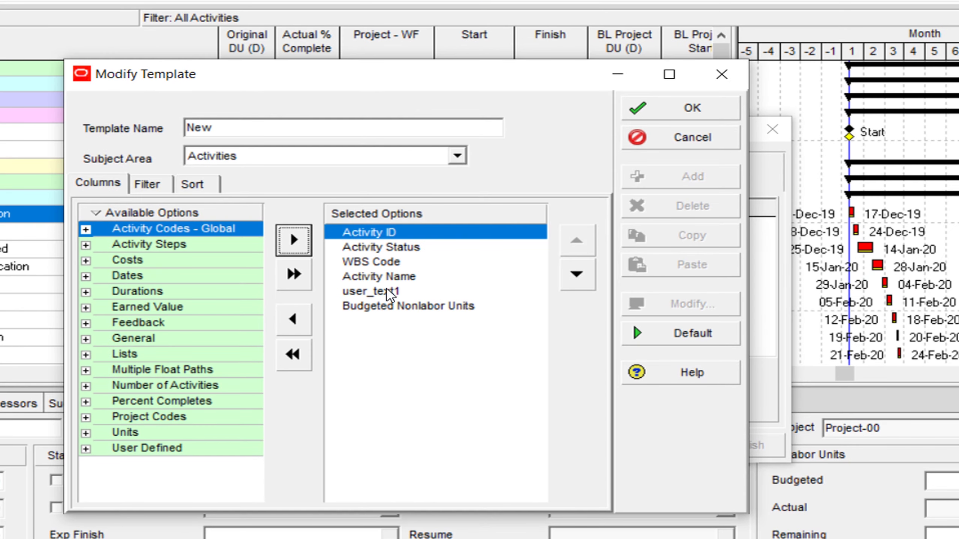
{"action": "left_click", "coordinate": [389, 292]}
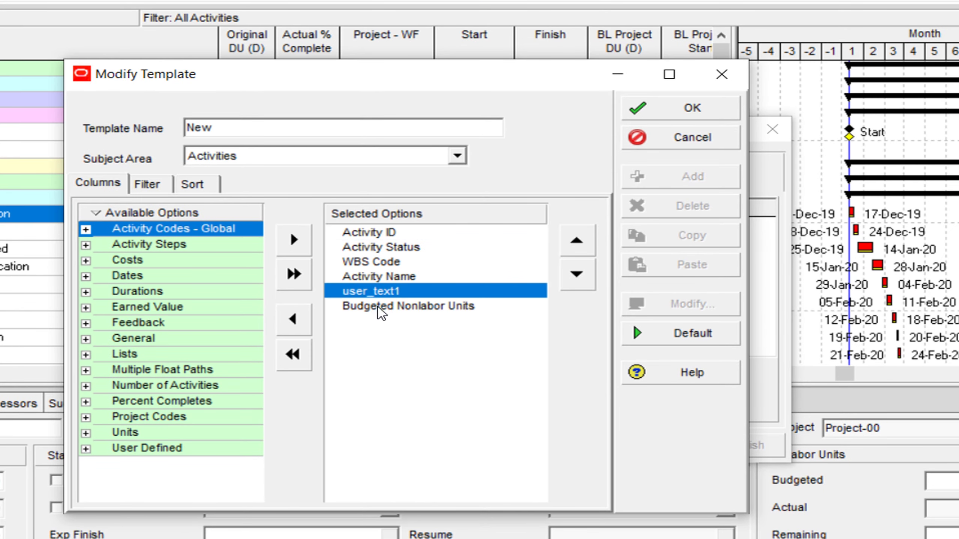
{"action": "double_click", "coordinate": [378, 306]}
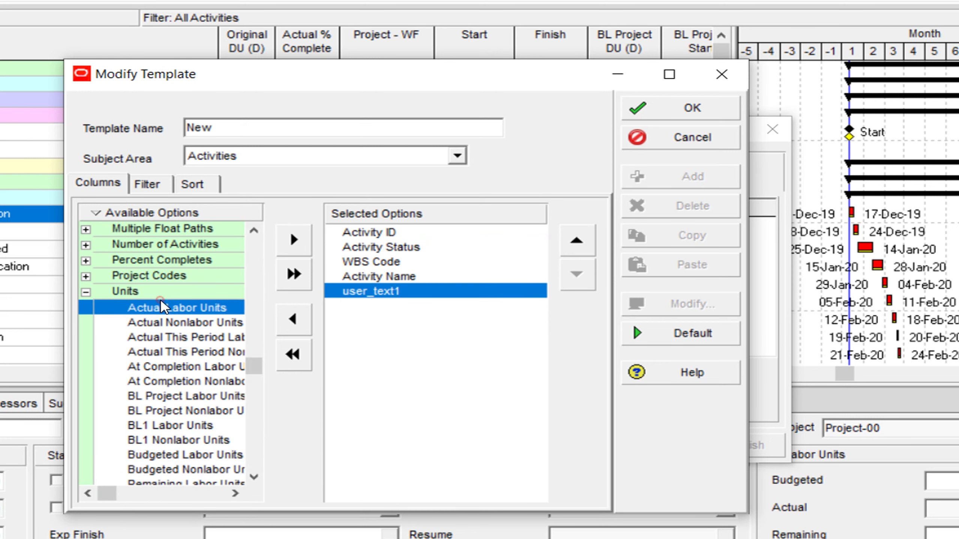
{"action": "double_click", "coordinate": [170, 307]}
{"action": "left_click_drag", "start_coordinate": [166, 308], "coordinate": [362, 311]}
{"action": "double_click", "coordinate": [362, 311]}
{"action": "double_click", "coordinate": [147, 291]}
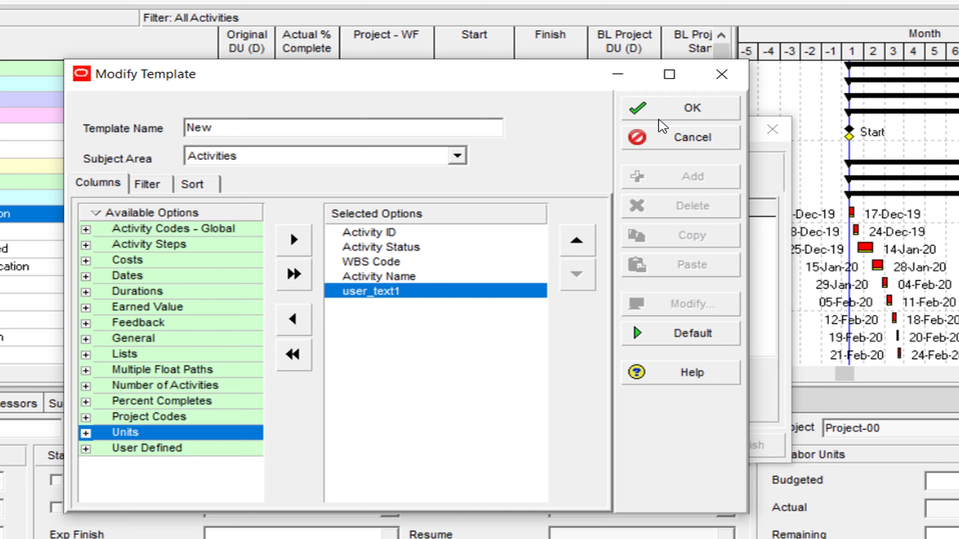
{"action": "left_click", "coordinate": [669, 107]}
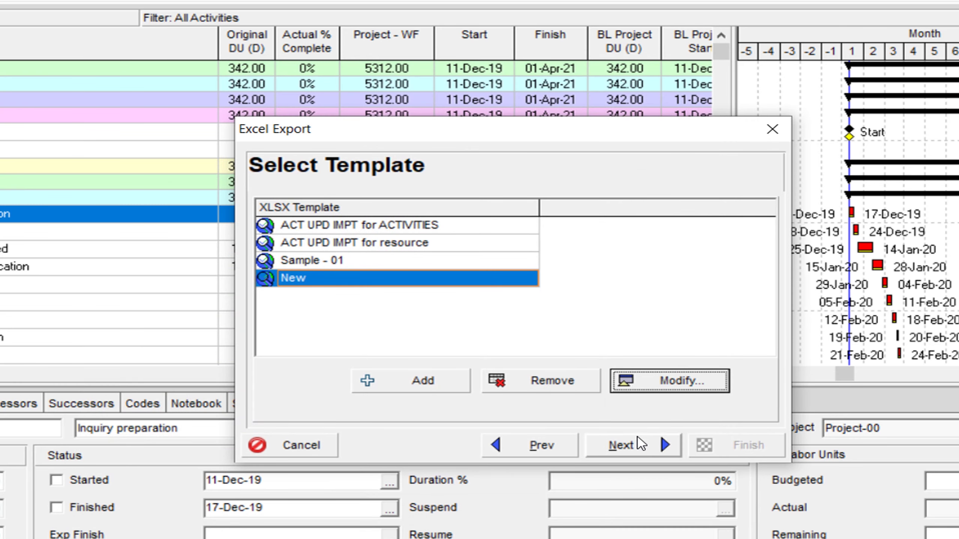
- Finish the export to the desktop file Project-00-Activities.xlsx and open the exported workbook in Excel
{"action": "left_click", "coordinate": [634, 445]}
{"action": "left_click", "coordinate": [636, 447]}
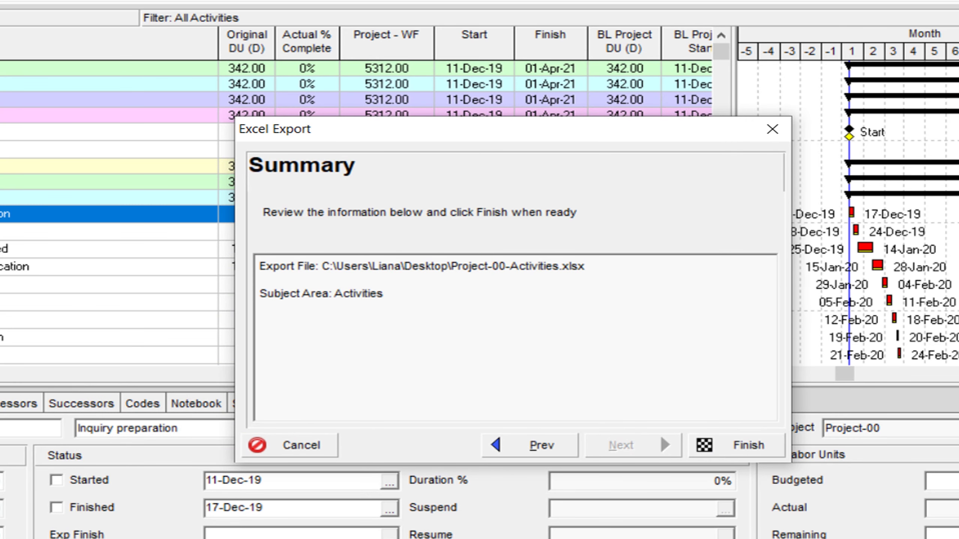
{"action": "left_click", "coordinate": [695, 444]}
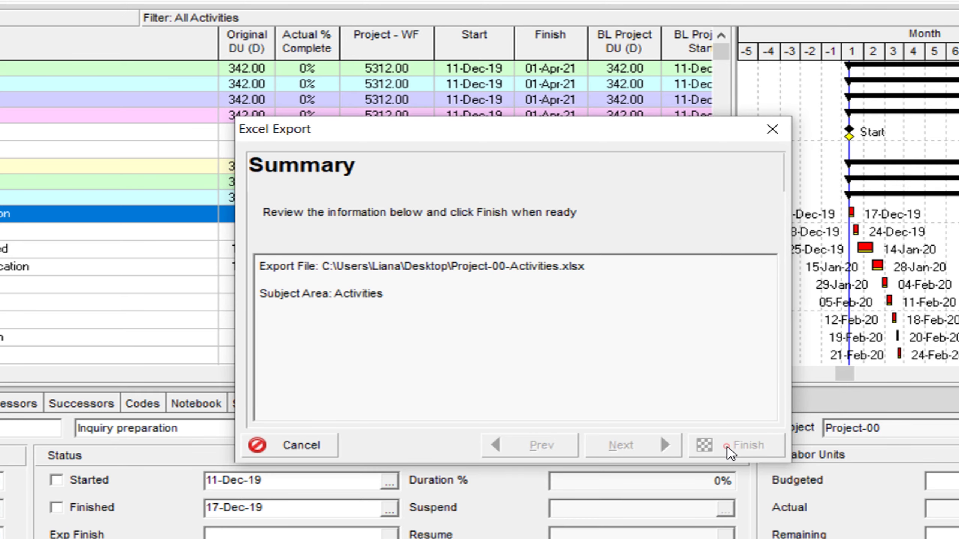
{"action": "left_click", "coordinate": [703, 452]}
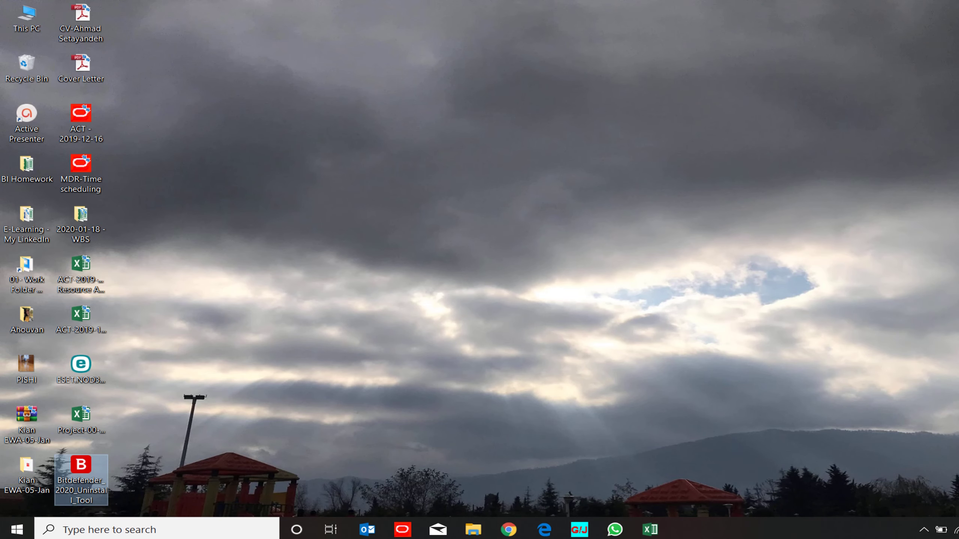
{"action": "key", "text": "Up"}
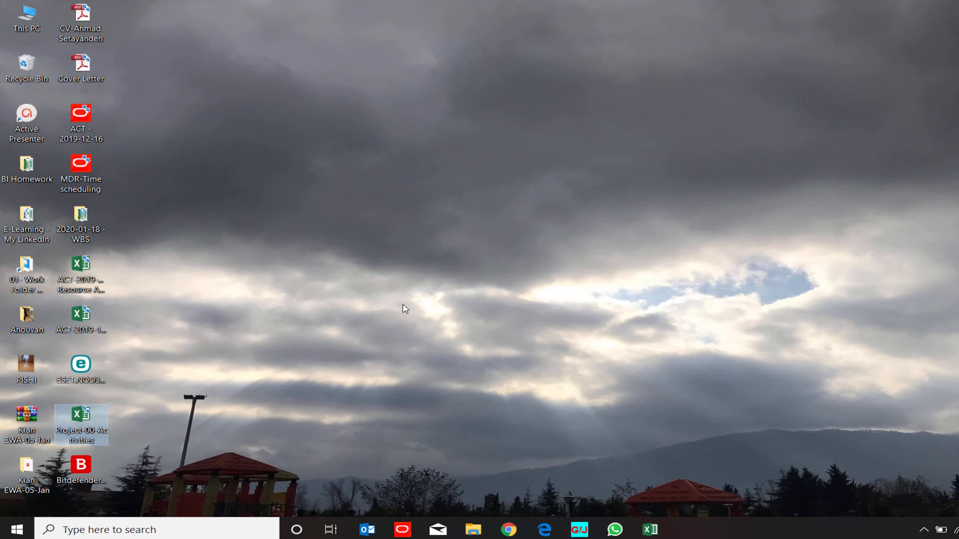
{"action": "key", "text": "Return"}
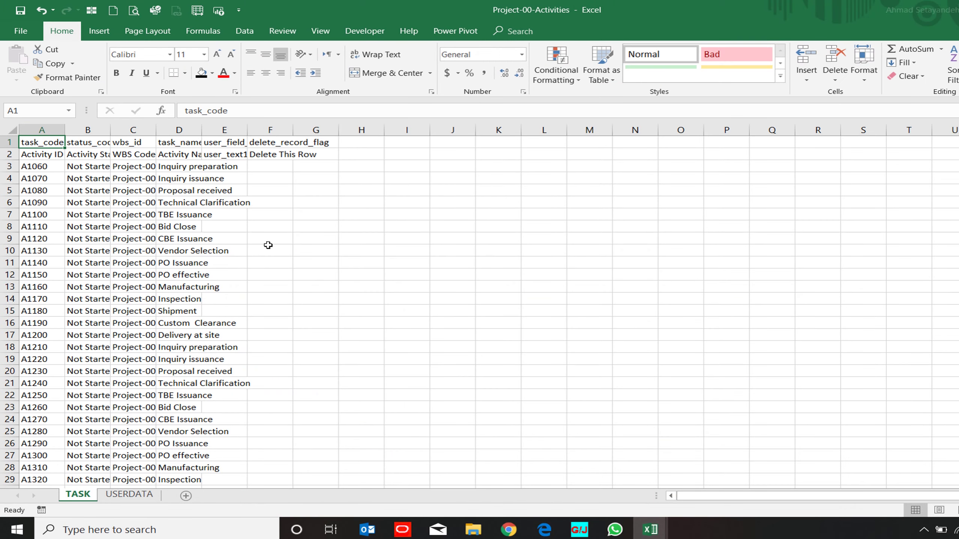
- Widen the Activity Status column B and fit the user_text1 column E to its header on the TASK sheet
{"action": "left_click", "coordinate": [99, 165]}
{"action": "left_click_drag", "start_coordinate": [110, 126], "coordinate": [208, 125]}
{"action": "left_click_drag", "start_coordinate": [345, 125], "coordinate": [350, 125]}
{"action": "double_click", "coordinate": [350, 126]}
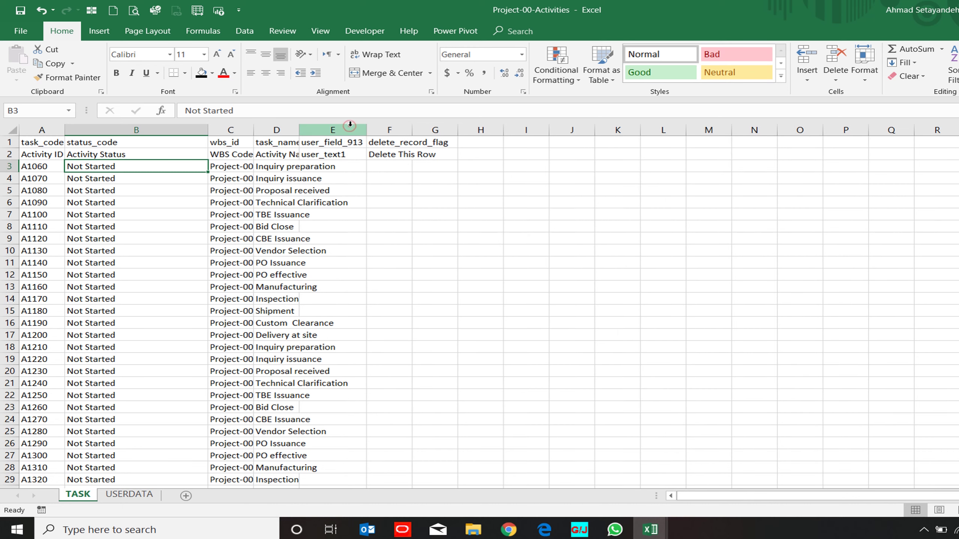
- Begin a VLOOKUP formula in cell E3 under user_text1, using the activity ID in A3 as the lookup value
{"action": "left_click", "coordinate": [44, 166]}
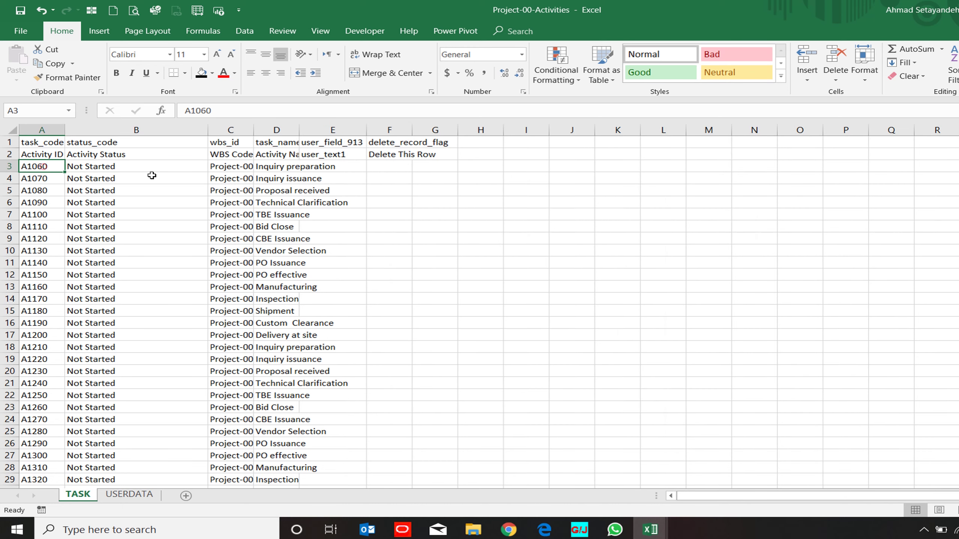
{"action": "left_click", "coordinate": [344, 167]}
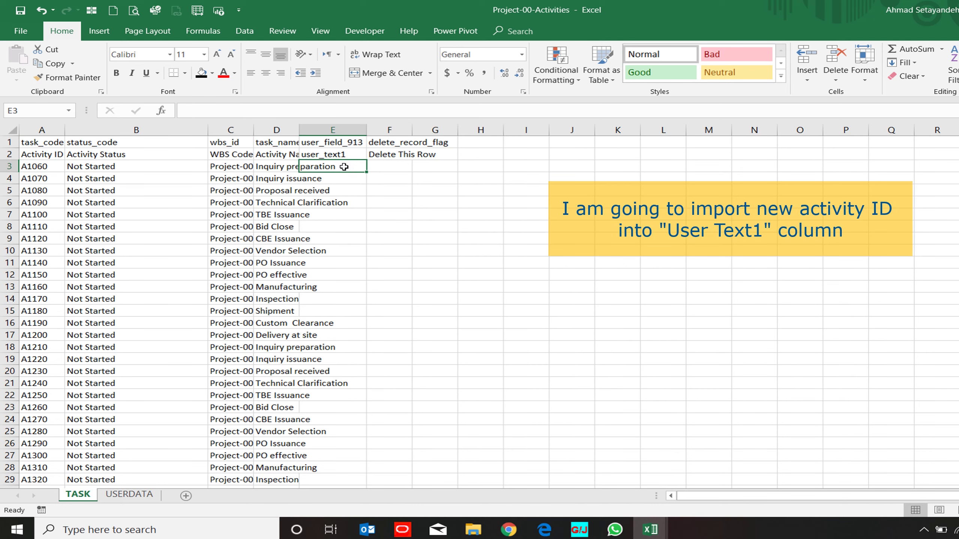
{"action": "type", "text": "=vlo"}
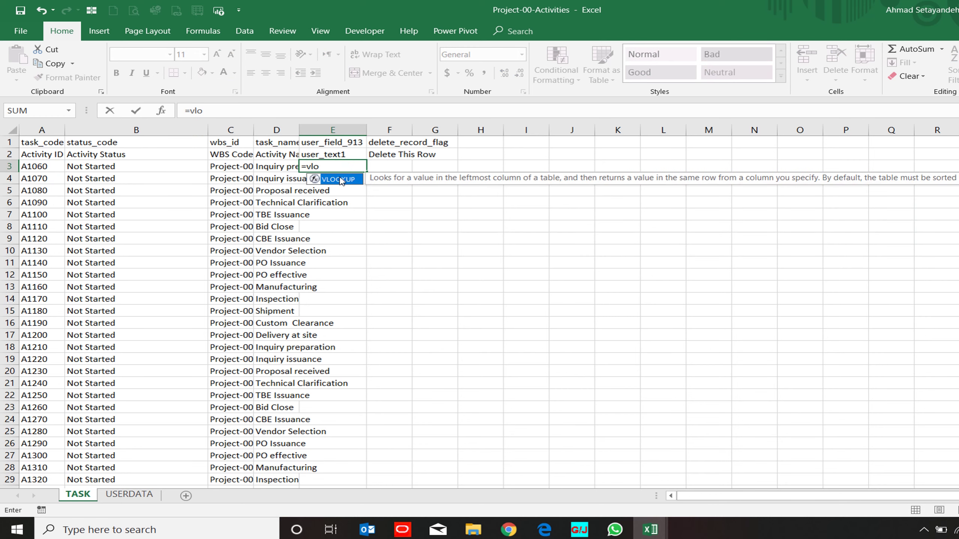
{"action": "double_click", "coordinate": [338, 179]}
{"action": "left_click", "coordinate": [49, 167]}
{"action": "type", "text": ","}
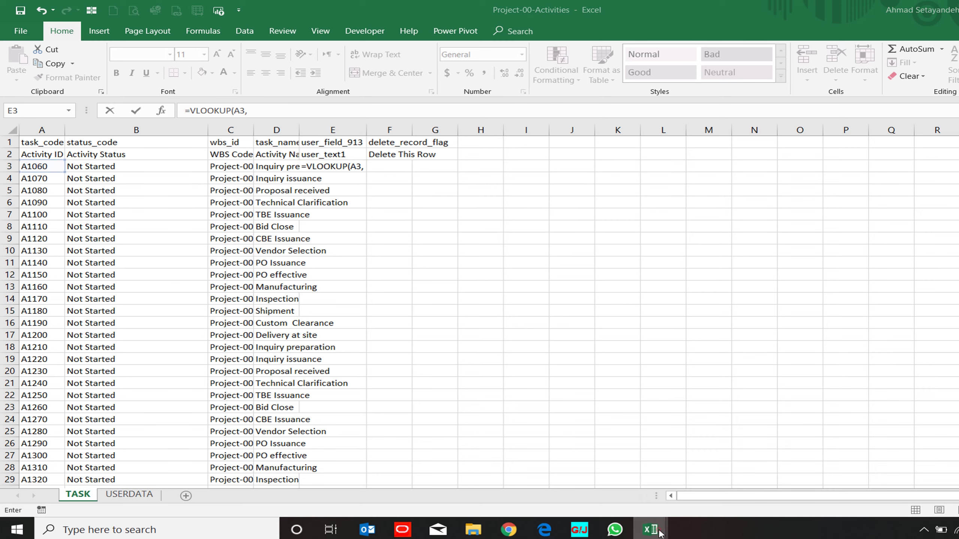
- Complete the VLOOKUP with columns A:B of the Progress Sheet in WBS EXCEL FILE, column index 2 and an empty range-lookup argument
{"action": "mouse_move", "coordinate": [651, 529]}
{"action": "mouse_move", "coordinate": [703, 485]}
{"action": "mouse_move", "coordinate": [770, 486]}
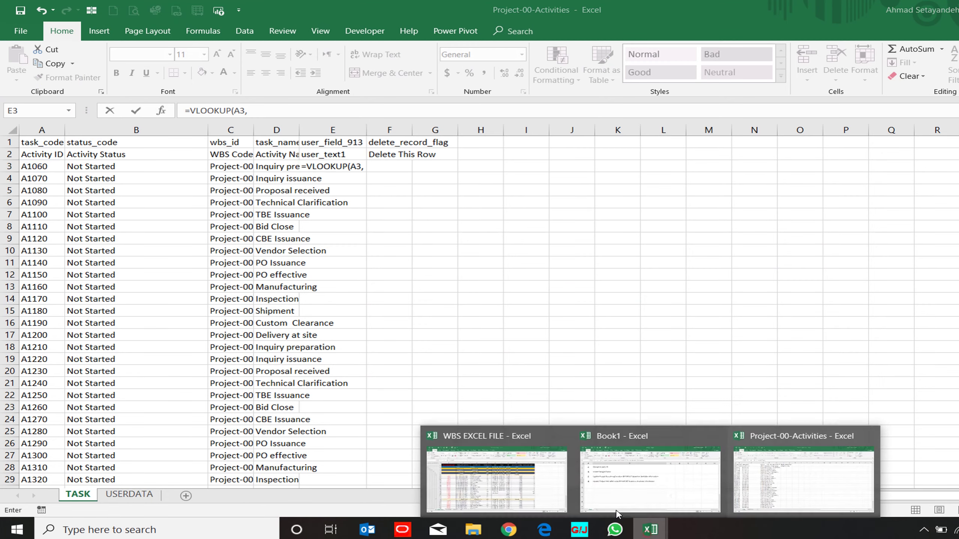
{"action": "left_click", "coordinate": [522, 482]}
{"action": "left_click", "coordinate": [188, 130]}
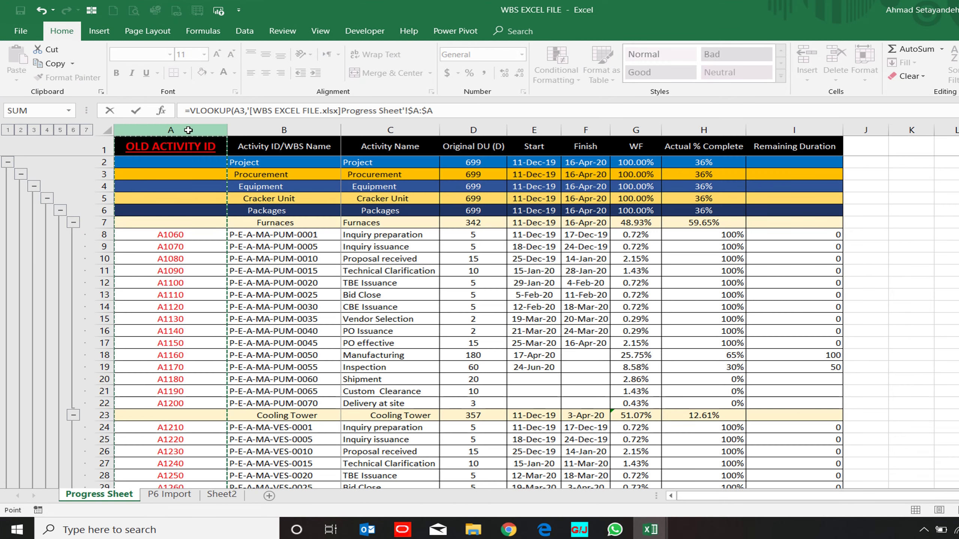
{"action": "left_click_drag", "start_coordinate": [188, 130], "coordinate": [329, 148]}
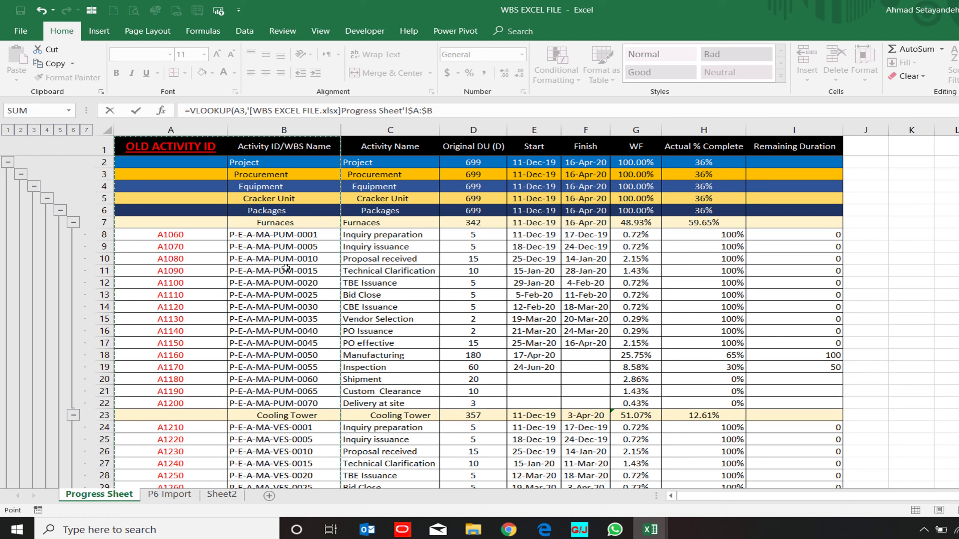
{"action": "type", "text": ",2"}
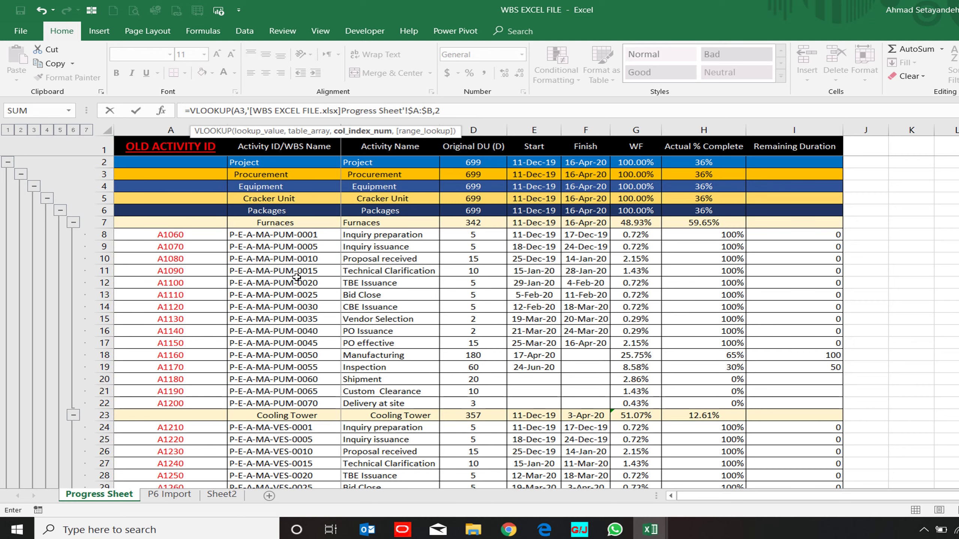
{"action": "type", "text": ","}
{"action": "type", "text": "0"}
{"action": "key", "text": "Return"}
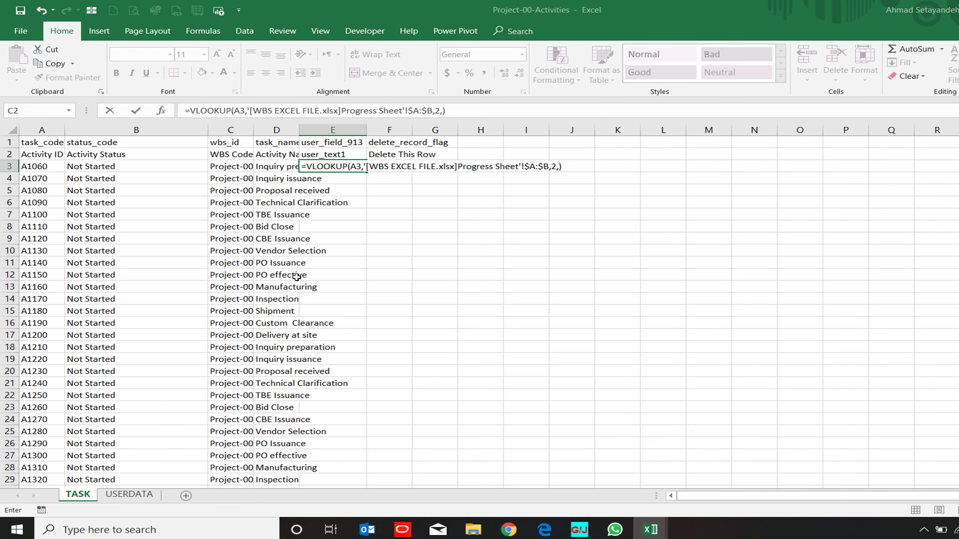
- Fill the VLOOKUP formula from E3 down the user_text1 column to the last activity in row 34
{"action": "left_click", "coordinate": [358, 166]}
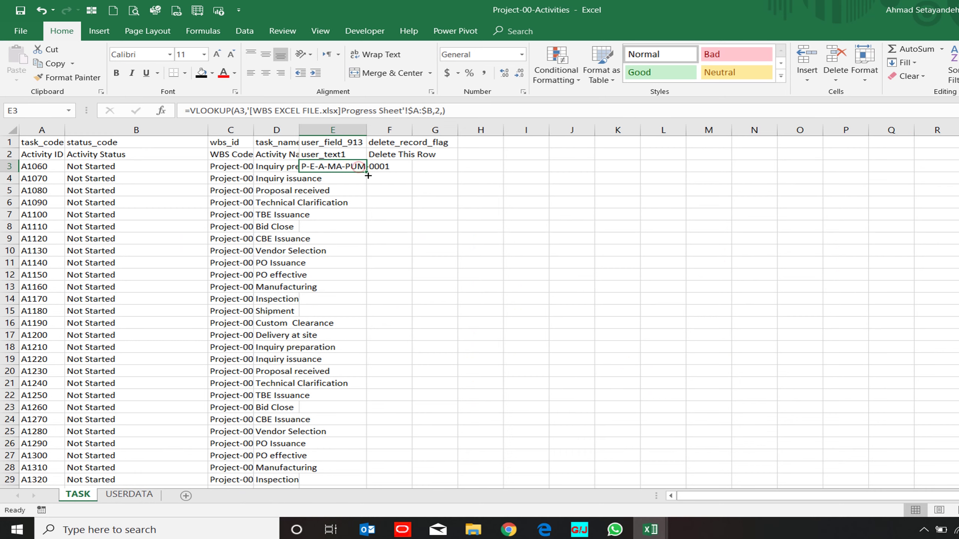
{"action": "double_click", "coordinate": [365, 173]}
{"action": "scroll", "coordinate": [331, 292], "scroll_direction": "down", "scroll_amount": 6}
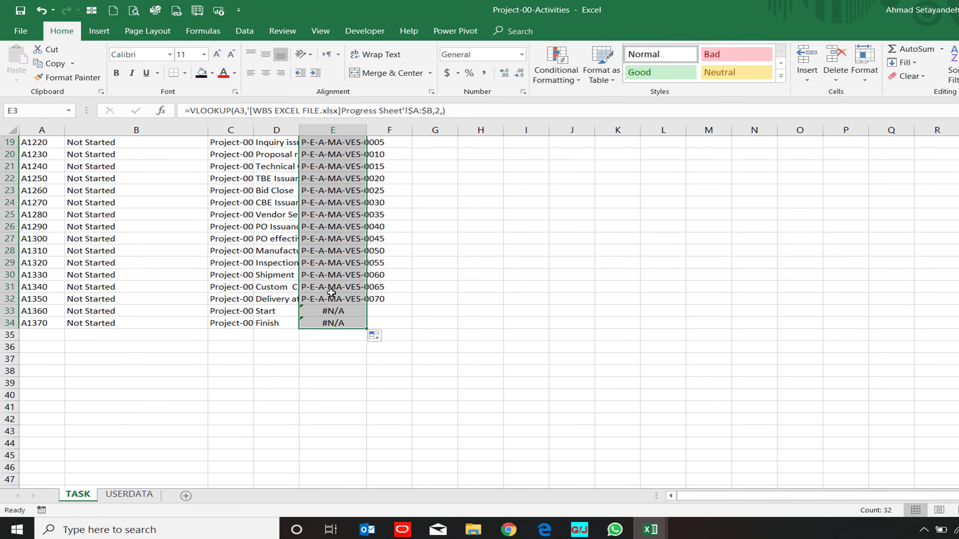
- Replace the lookups for the Start and Finish milestones with their own activity IDs: enter =A33 in E33 and copy it to E34
{"action": "left_click", "coordinate": [336, 312]}
{"action": "type", "text": "="}
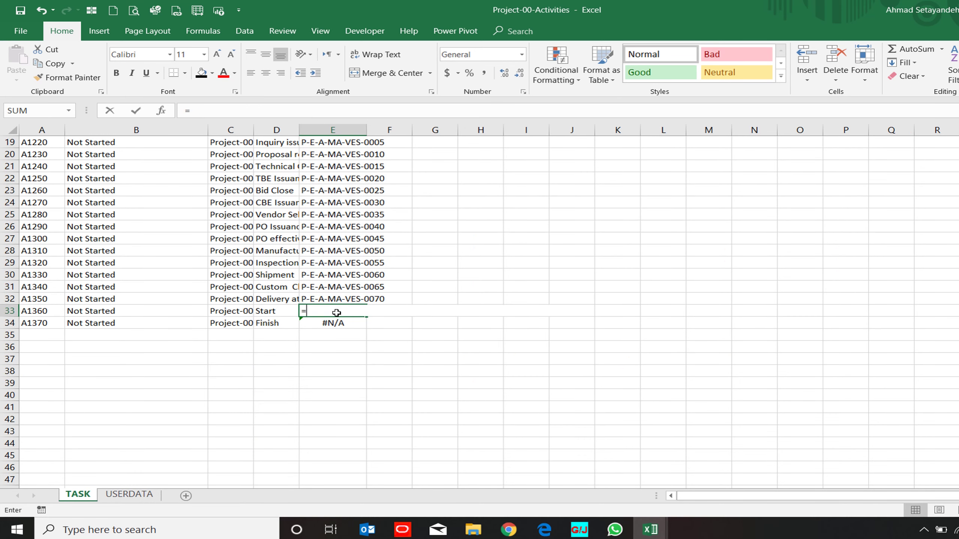
{"action": "key", "text": "Left"}
{"action": "key", "text": "Left"}
{"action": "key", "text": "Left"}
{"action": "key", "text": "Left"}
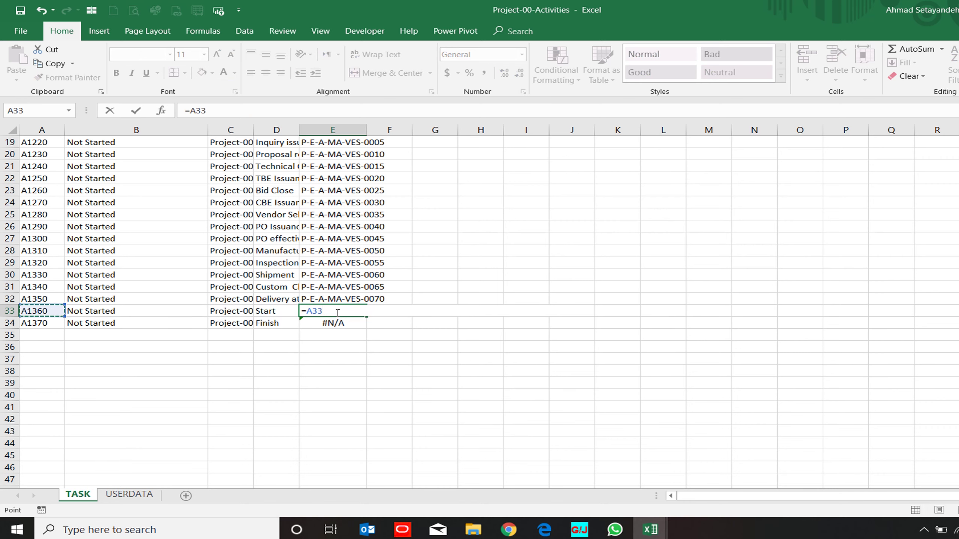
{"action": "key", "text": "Return"}
{"action": "left_click", "coordinate": [337, 312]}
{"action": "key", "text": "ctrl+c"}
{"action": "key", "text": "Down"}
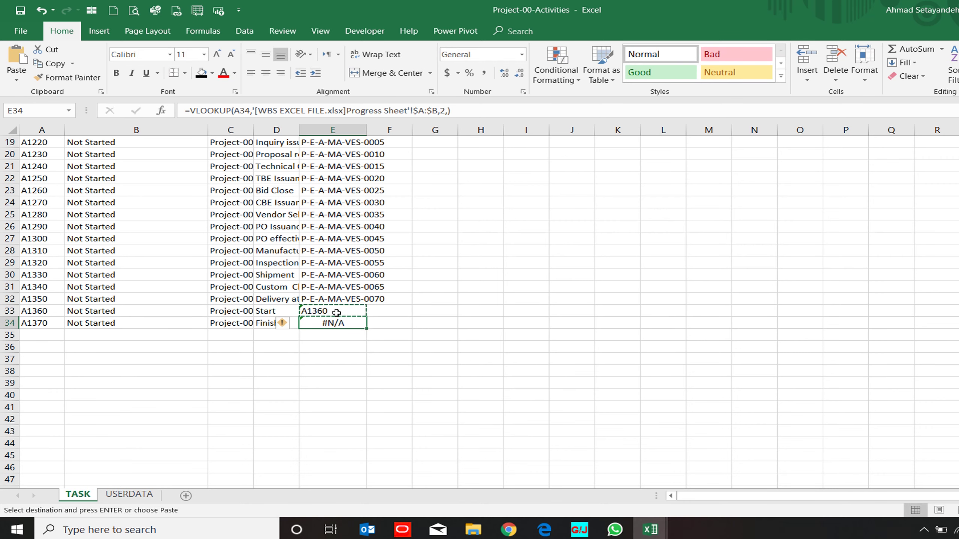
{"action": "key", "text": "ctrl+v"}
- Fit the width of the user_text1 column to its contents and check the filled activity IDs
{"action": "scroll", "coordinate": [336, 312], "scroll_direction": "up", "scroll_amount": 6}
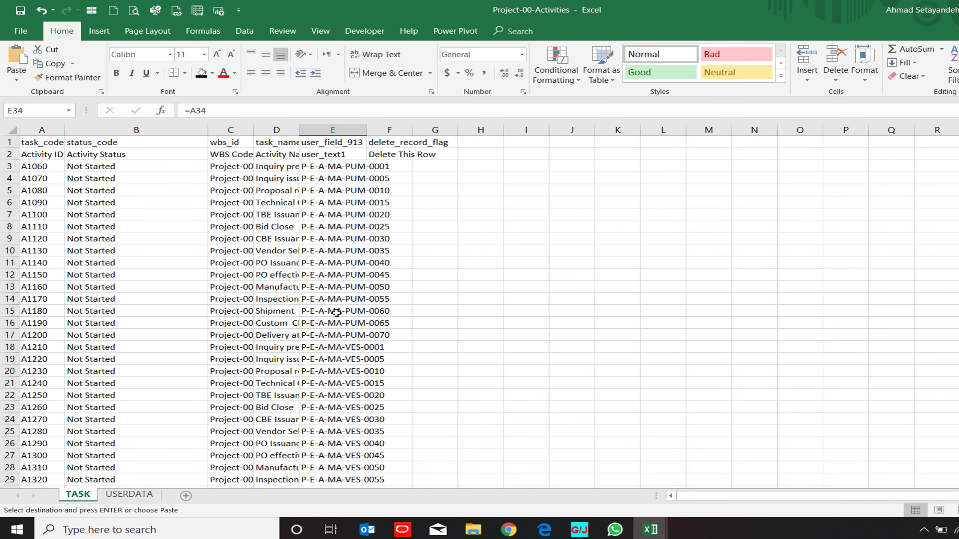
{"action": "double_click", "coordinate": [370, 136]}
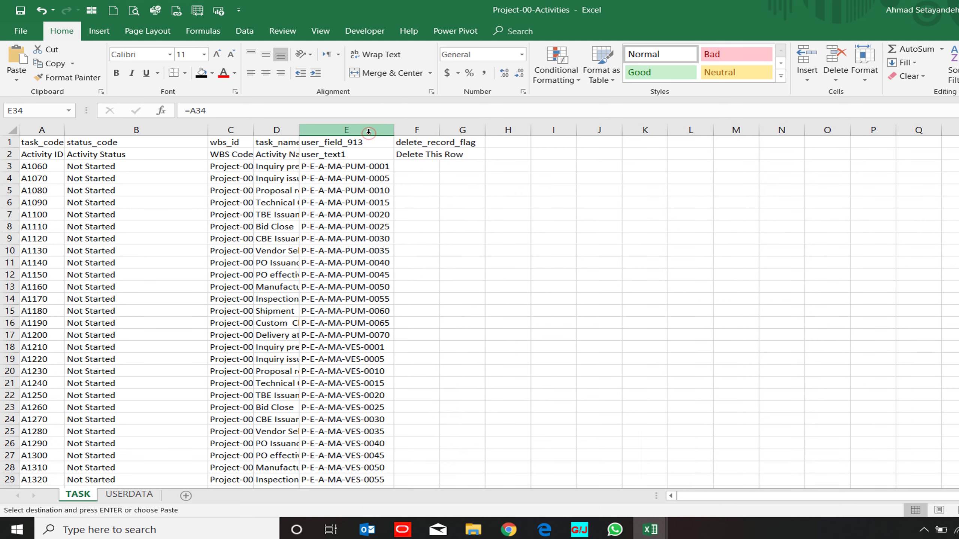
{"action": "scroll", "coordinate": [327, 299], "scroll_direction": "down", "scroll_amount": 5}
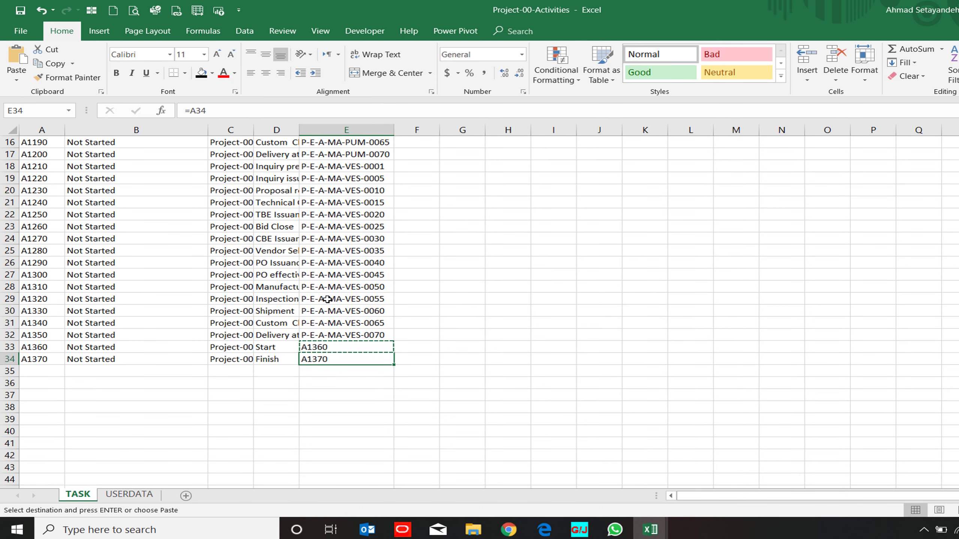
- Convert the formulas on the TASK sheet to plain values by copying the whole sheet and pasting it over itself as values
{"action": "scroll", "coordinate": [327, 299], "scroll_direction": "up", "scroll_amount": 5}
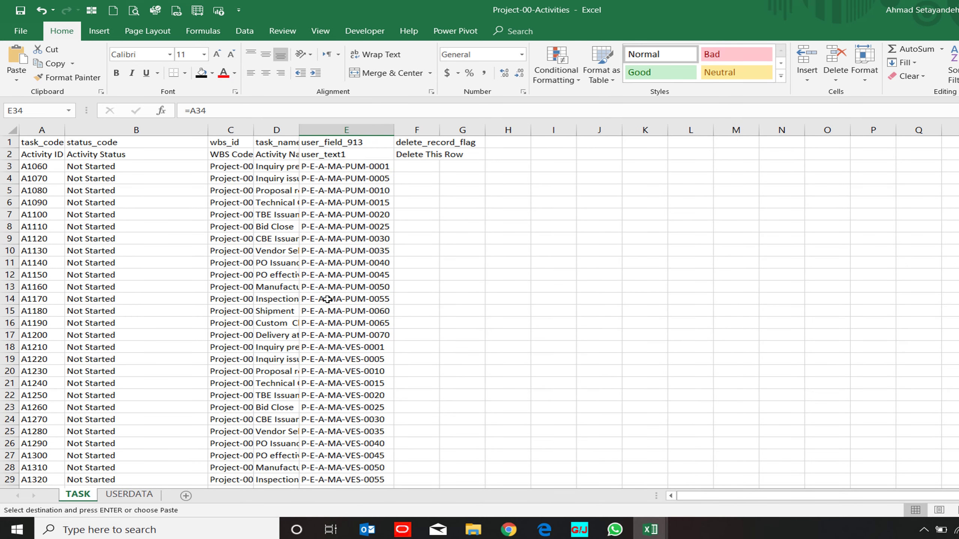
{"action": "left_click", "coordinate": [20, 10]}
{"action": "left_click", "coordinate": [9, 130]}
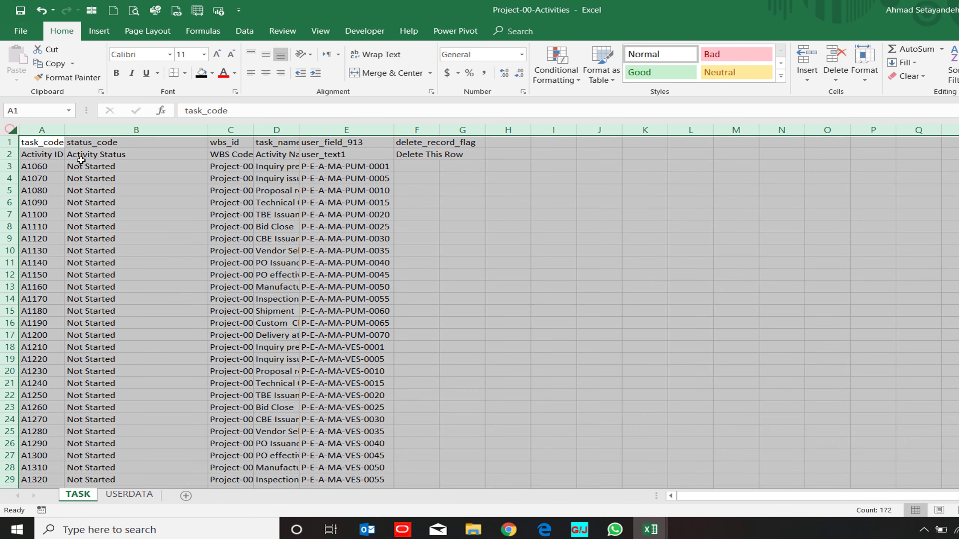
{"action": "right_click", "coordinate": [87, 162]}
{"action": "left_click", "coordinate": [119, 186]}
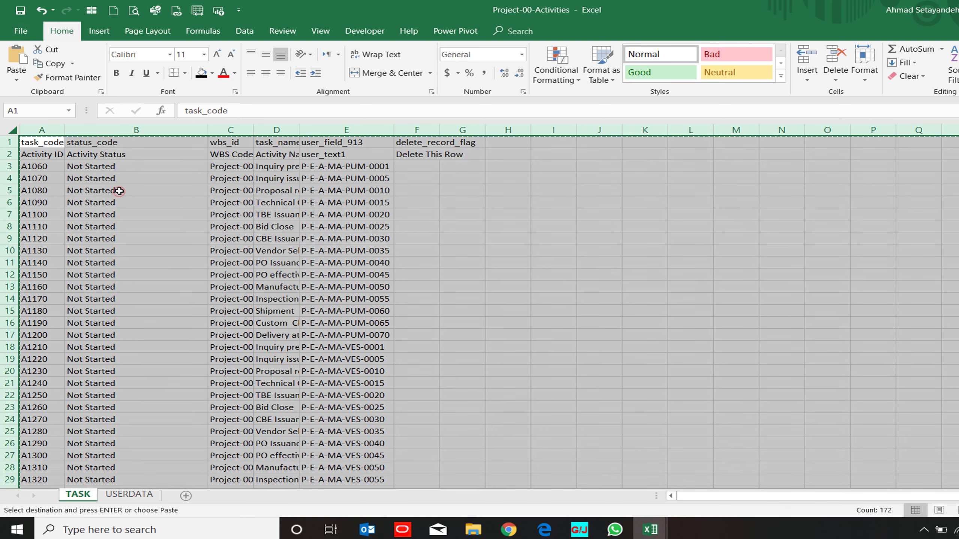
{"action": "right_click", "coordinate": [142, 187]}
{"action": "left_click", "coordinate": [193, 247]}
{"action": "left_click", "coordinate": [307, 227]}
{"action": "key", "text": "Escape"}
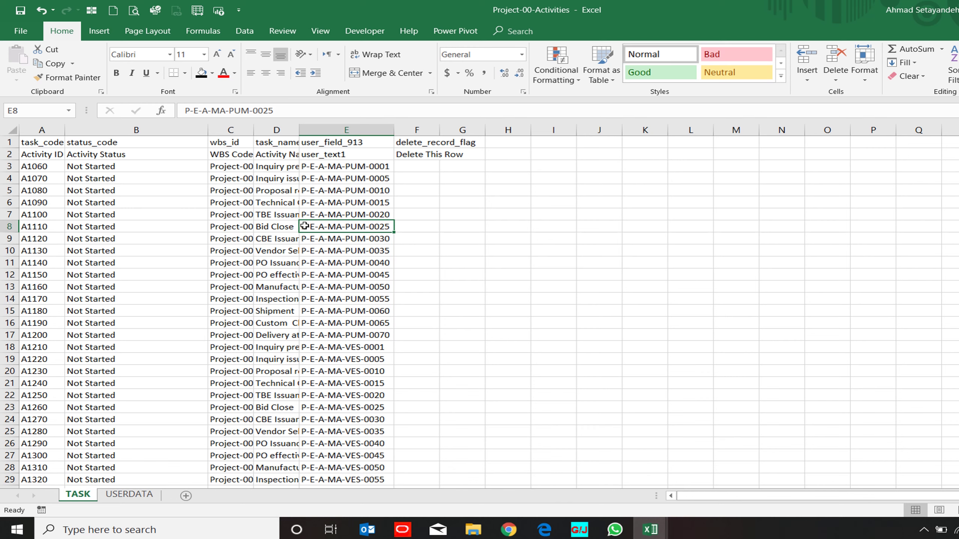
- Check that the user_text1 cells from E3 to E19 hold plain values instead of formulas and save the workbook
{"action": "left_click", "coordinate": [354, 166]}
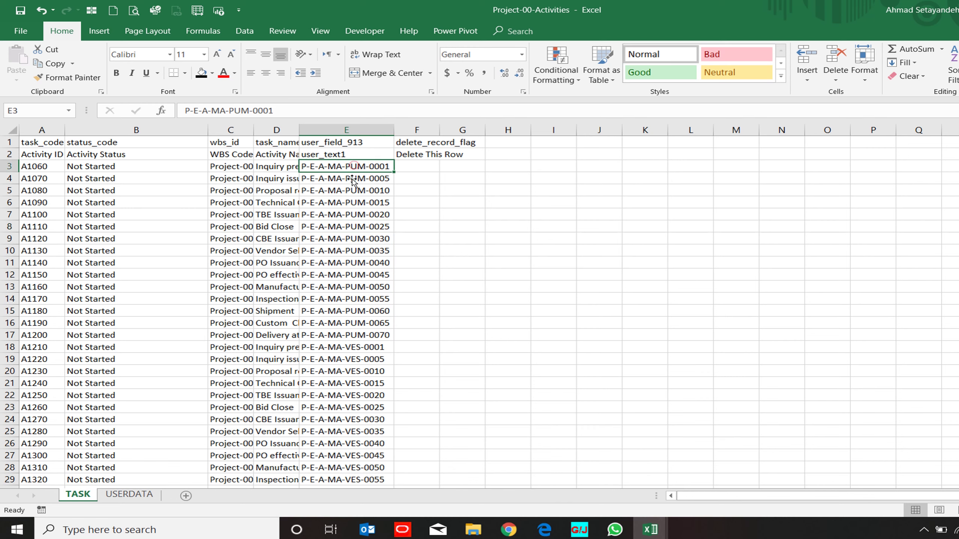
{"action": "left_click", "coordinate": [351, 179]}
{"action": "left_click", "coordinate": [349, 203]}
{"action": "left_click", "coordinate": [347, 239]}
{"action": "left_click", "coordinate": [350, 276]}
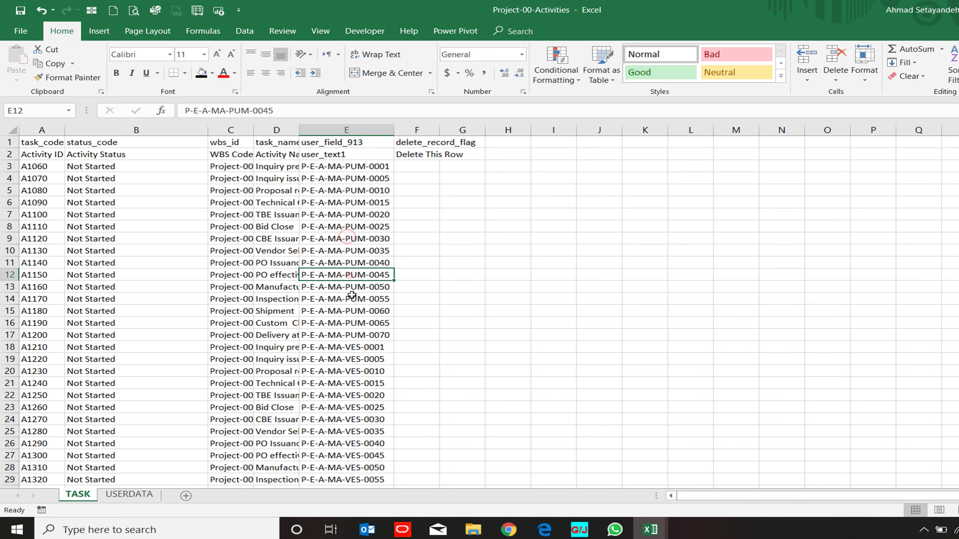
{"action": "left_click", "coordinate": [358, 321]}
{"action": "left_click", "coordinate": [373, 359]}
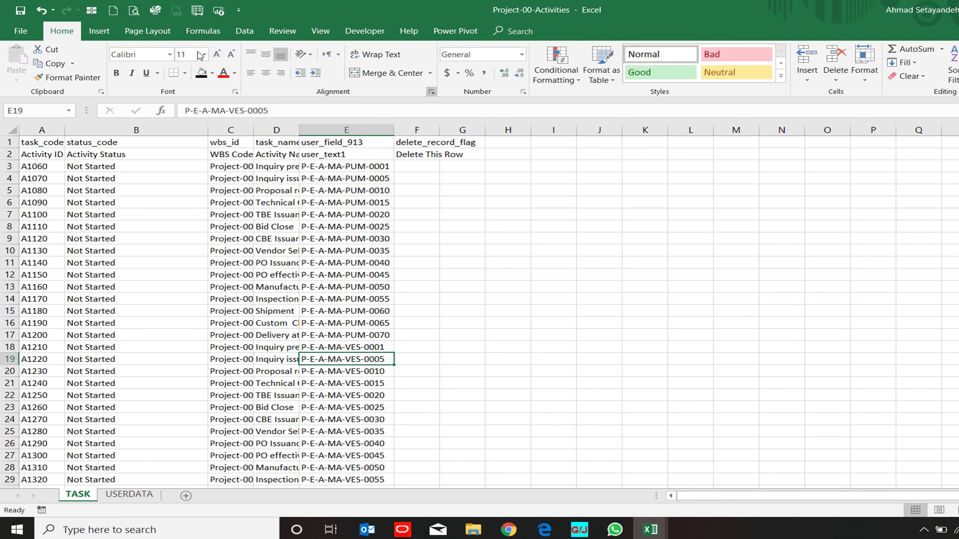
{"action": "left_click", "coordinate": [20, 10]}
- Switch to Primavera P6 and start an import using the Spreadsheet - (XLSX) format
{"action": "key", "text": "ctrl+Tab"}
{"action": "left_click", "coordinate": [403, 530]}
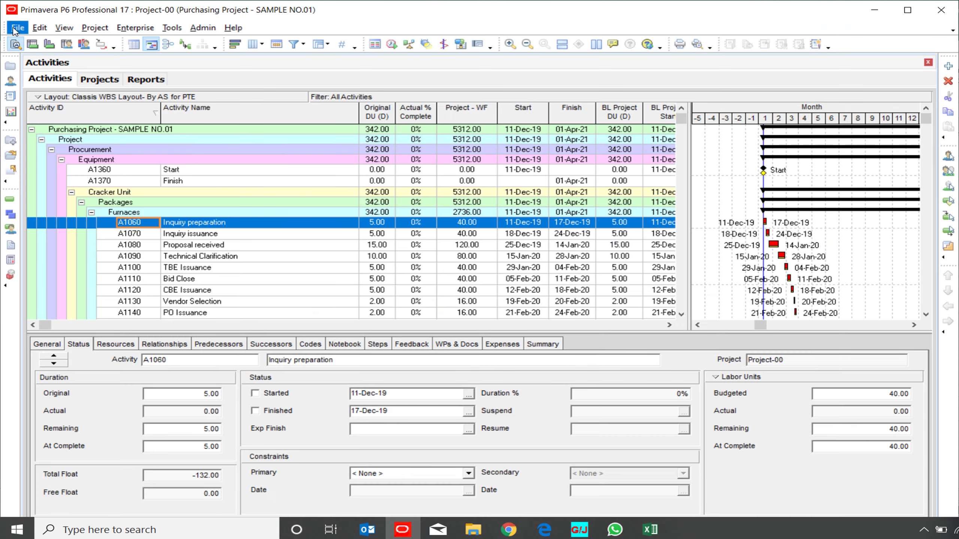
{"action": "left_click", "coordinate": [16, 30]}
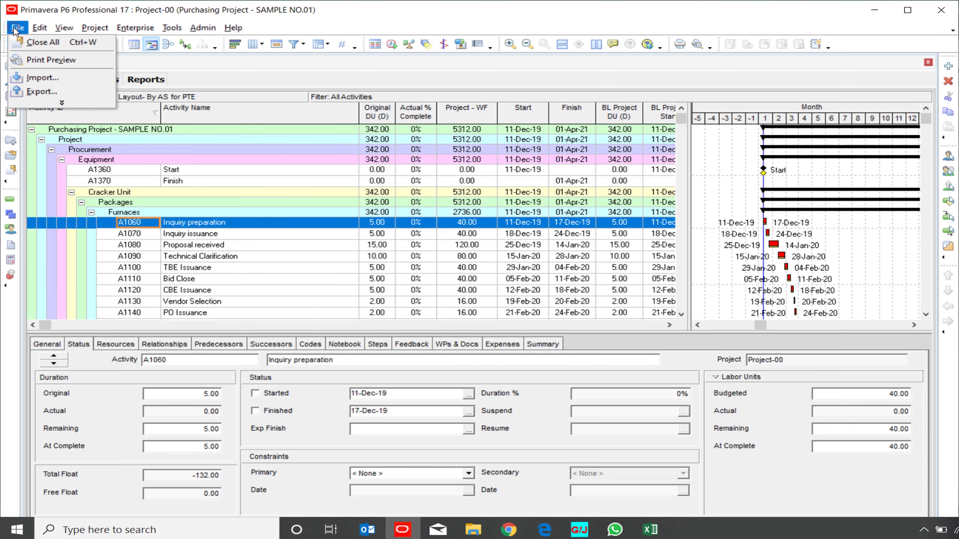
{"action": "left_click", "coordinate": [42, 78]}
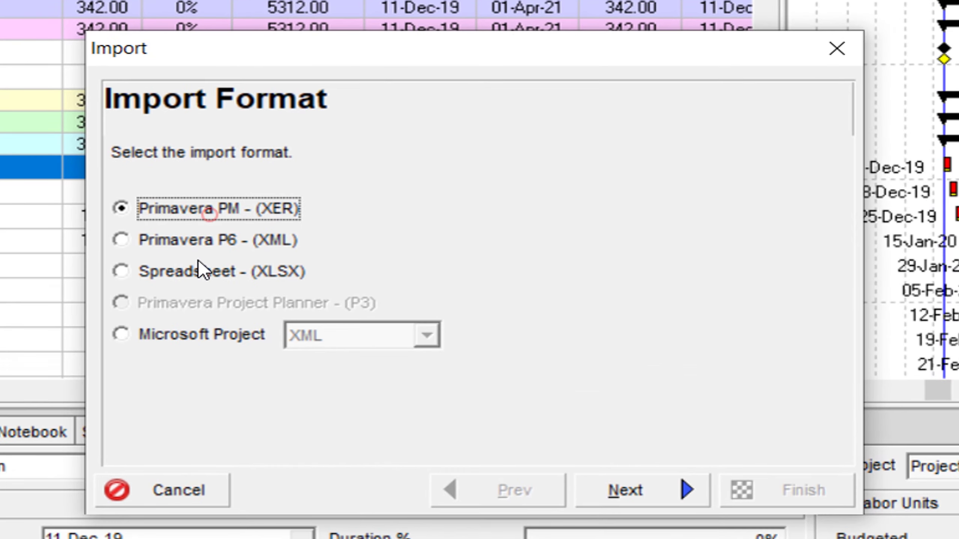
{"action": "left_click", "coordinate": [302, 271]}
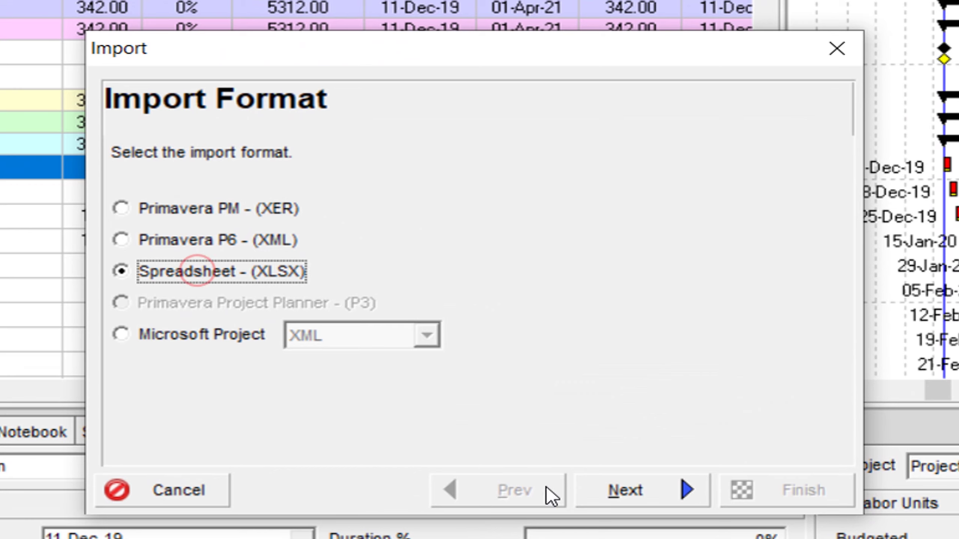
{"action": "left_click", "coordinate": [636, 496]}
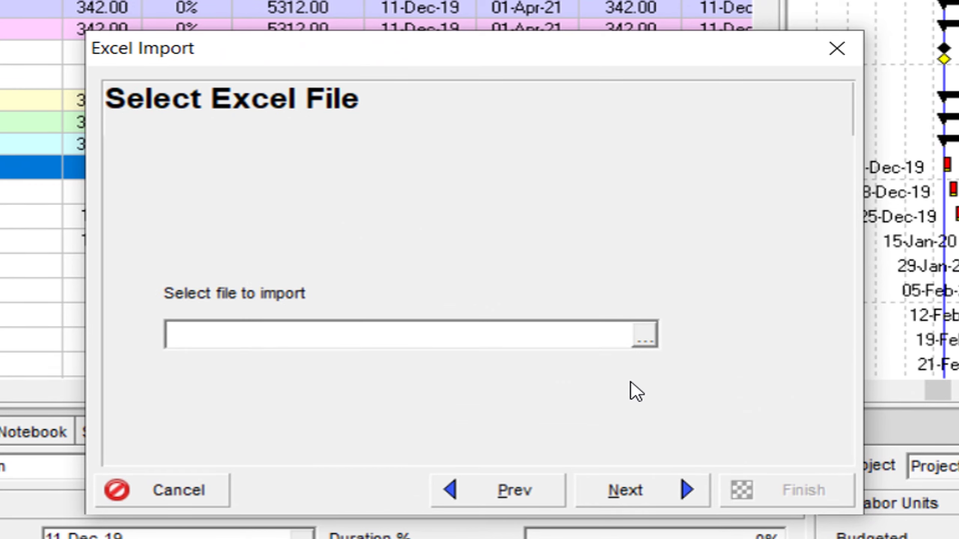
- Choose the Project-00-Activities Excel file on the Desktop as the file to import
{"action": "left_click", "coordinate": [643, 338]}
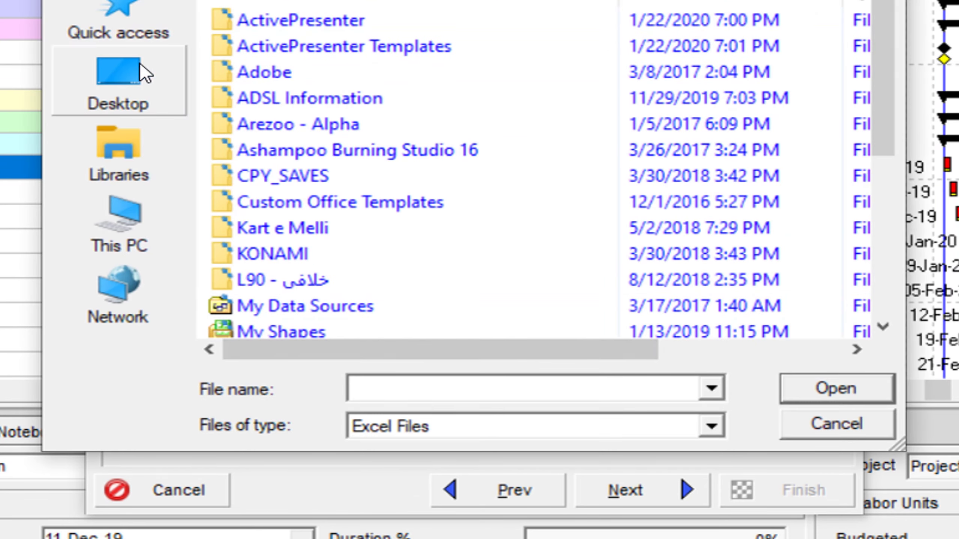
{"action": "left_click", "coordinate": [145, 72]}
{"action": "scroll", "coordinate": [441, 182], "scroll_direction": "down", "scroll_amount": 5}
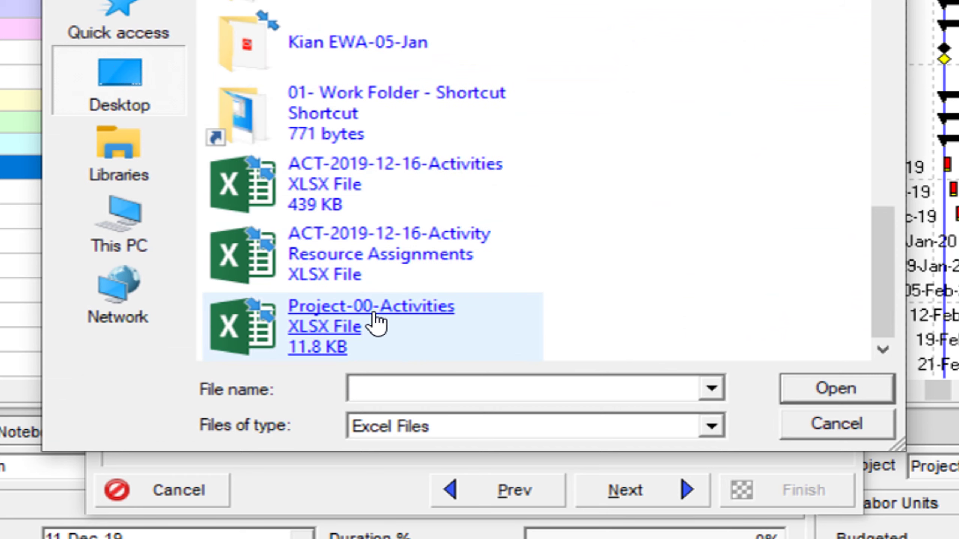
{"action": "left_click", "coordinate": [370, 329]}
{"action": "double_click", "coordinate": [368, 326]}
{"action": "left_click", "coordinate": [636, 480]}
- Import the Activities data type with the action Update Existing Project into Project-00, run the import and close its result
{"action": "left_click", "coordinate": [248, 223]}
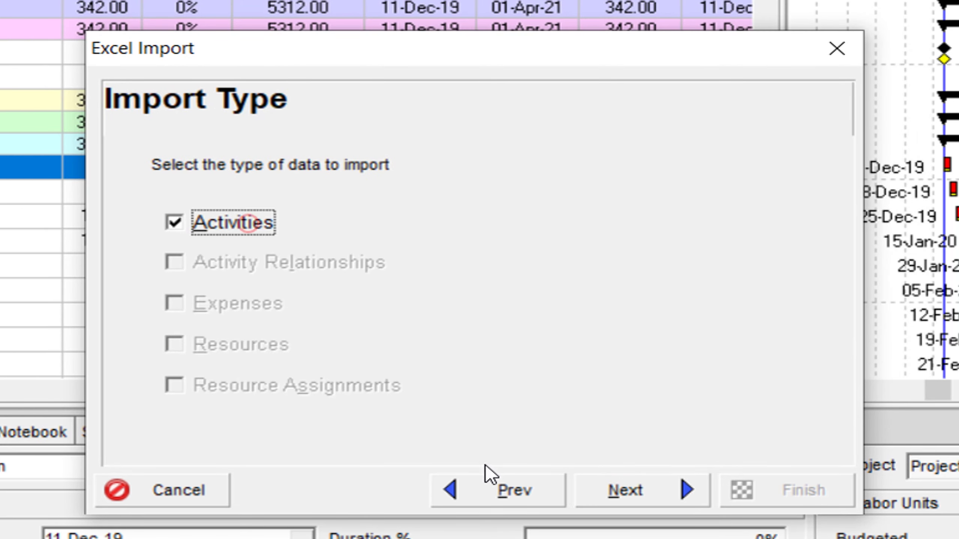
{"action": "left_click", "coordinate": [638, 492]}
{"action": "left_click", "coordinate": [644, 287]}
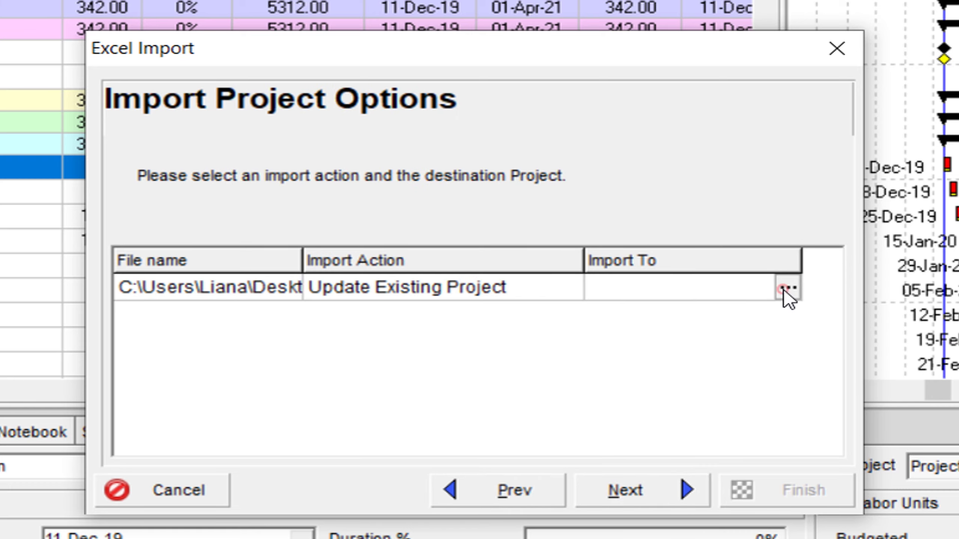
{"action": "left_click", "coordinate": [783, 288]}
{"action": "double_click", "coordinate": [301, 111]}
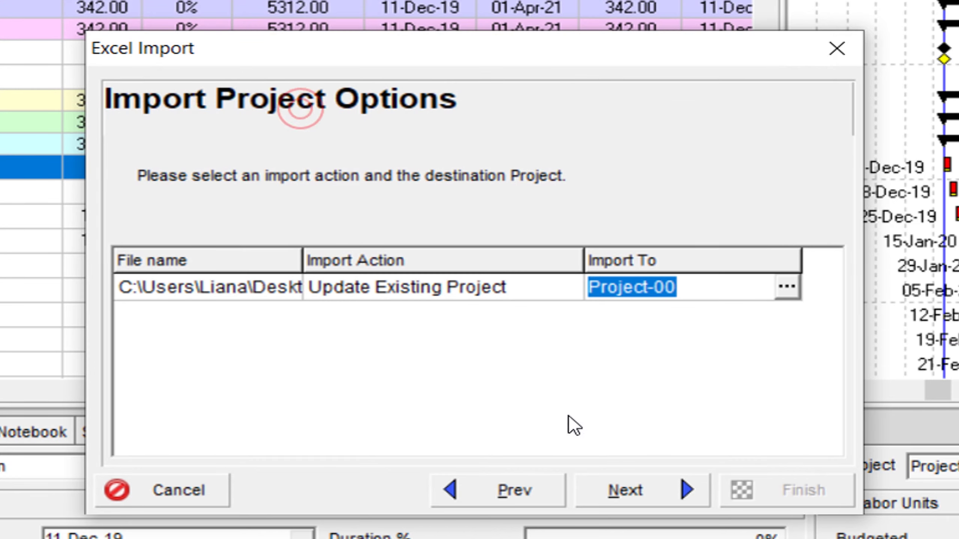
{"action": "left_click", "coordinate": [634, 490]}
{"action": "left_click", "coordinate": [763, 500]}
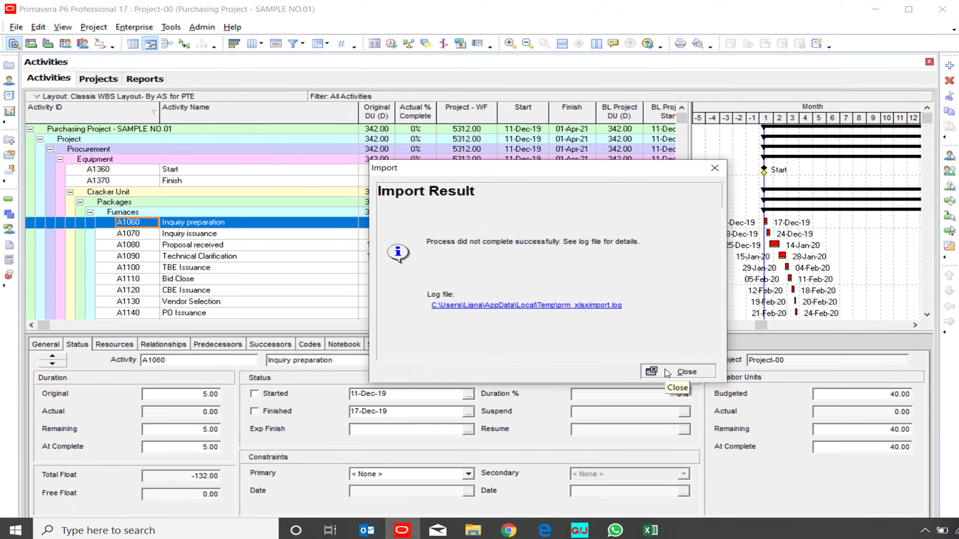
{"action": "left_click", "coordinate": [735, 492]}
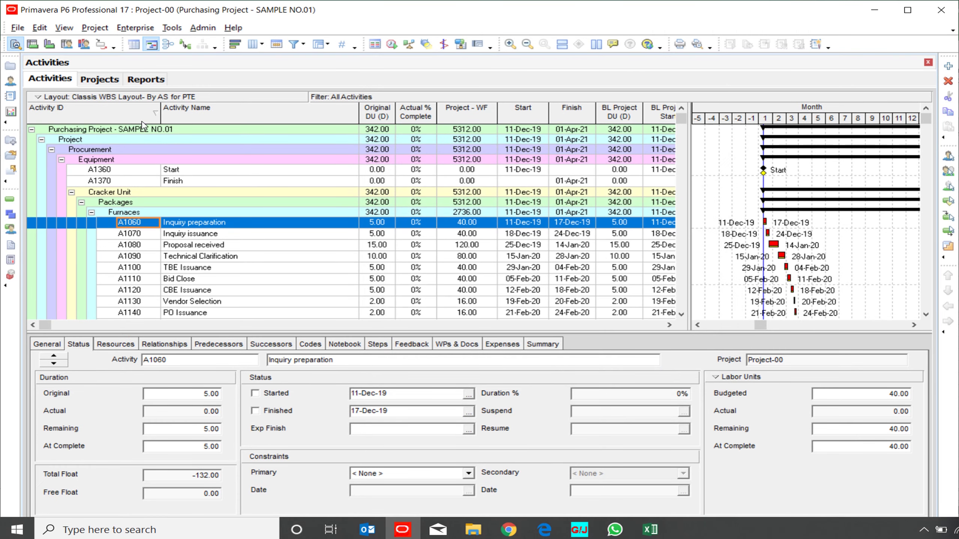
- Add the user-defined user_text1 column after Activity ID in the activity table and check the imported IDs
{"action": "left_click", "coordinate": [253, 45]}
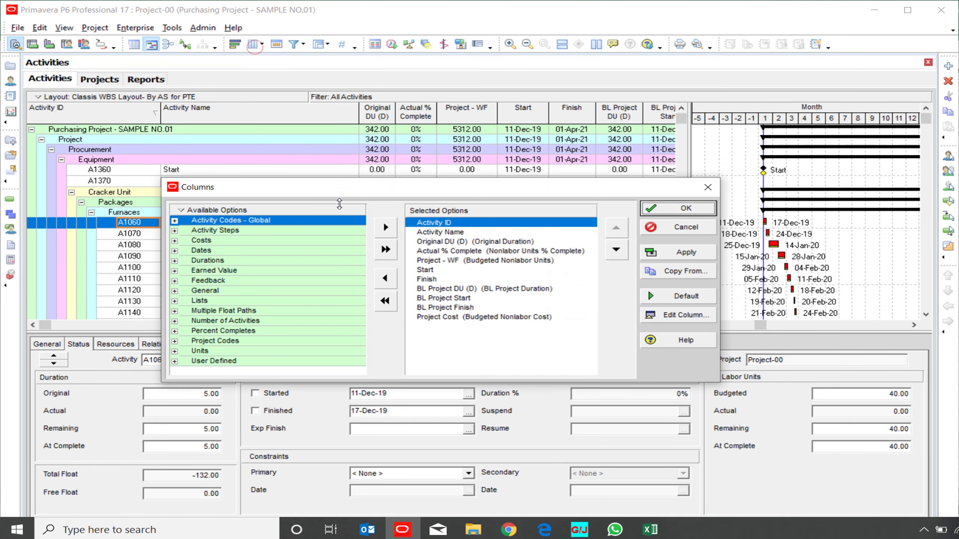
{"action": "double_click", "coordinate": [200, 351]}
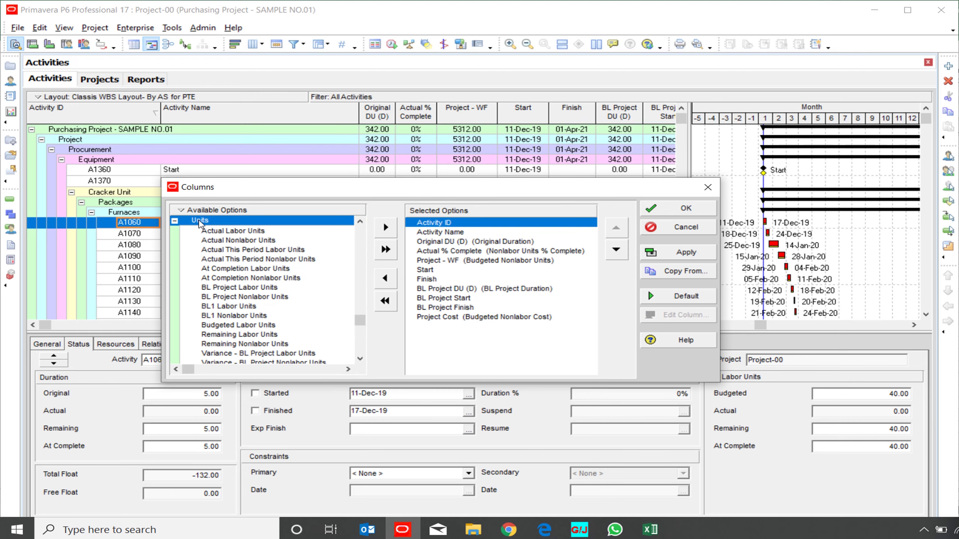
{"action": "double_click", "coordinate": [200, 221]}
{"action": "double_click", "coordinate": [200, 361]}
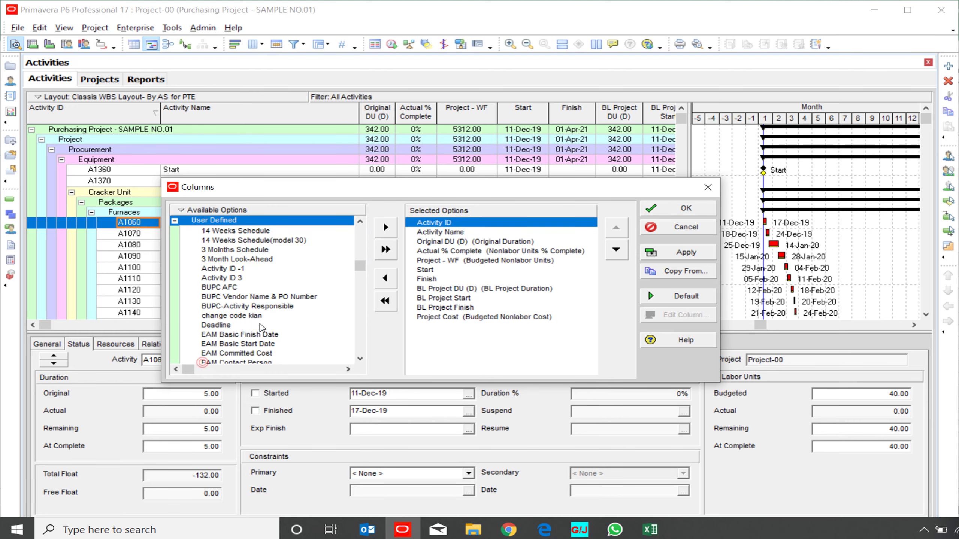
{"action": "scroll", "coordinate": [258, 330], "scroll_direction": "down", "scroll_amount": 8}
{"action": "scroll", "coordinate": [257, 329], "scroll_direction": "down", "scroll_amount": 4}
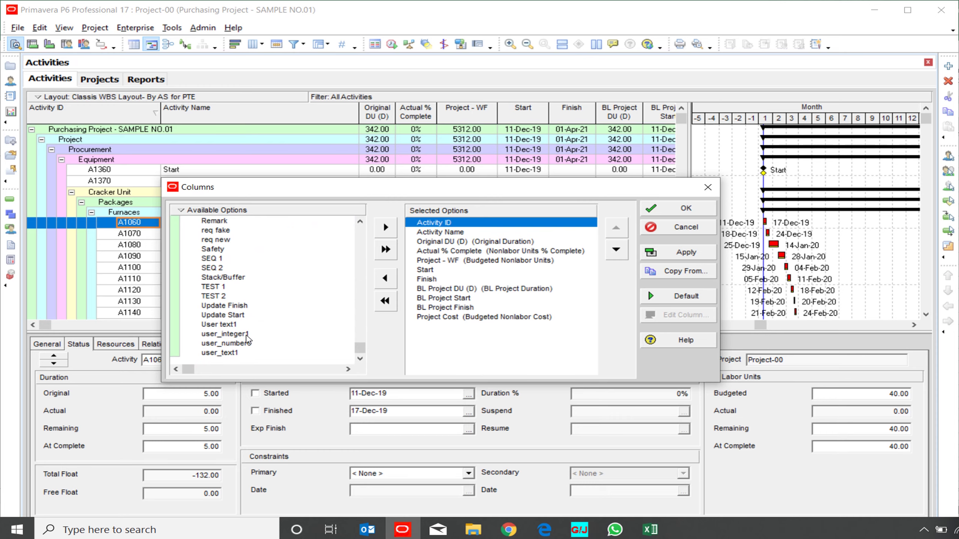
{"action": "double_click", "coordinate": [226, 353]}
{"action": "left_click", "coordinate": [673, 252]}
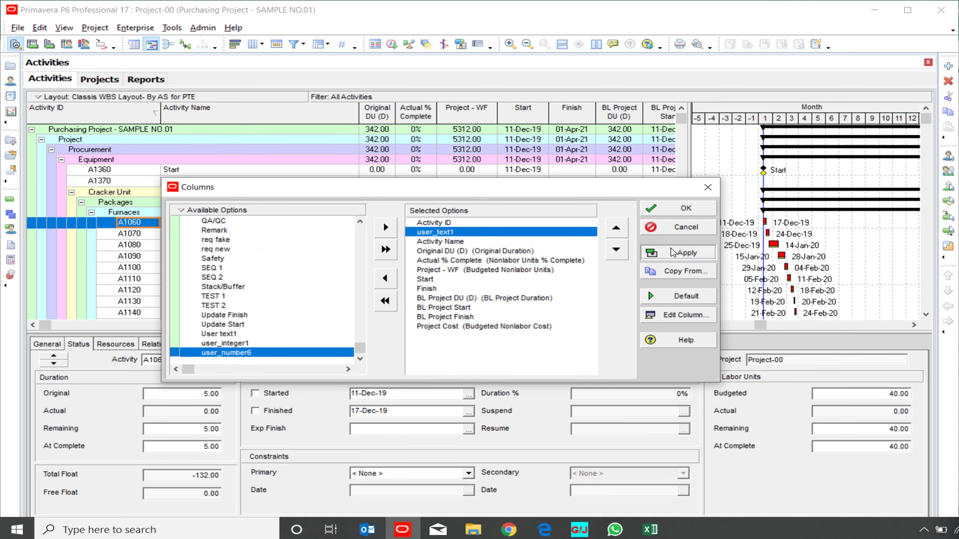
{"action": "left_click", "coordinate": [680, 208]}
{"action": "left_click", "coordinate": [231, 235]}
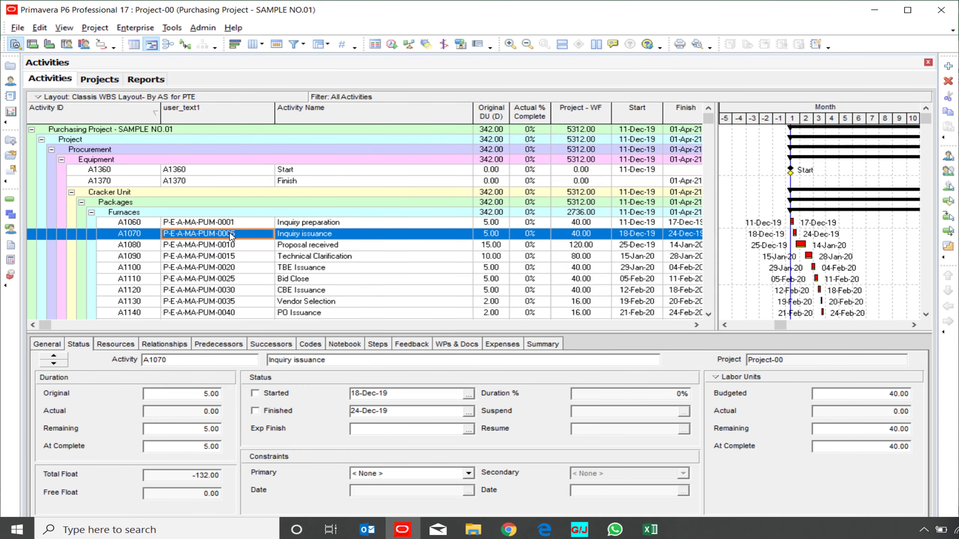
{"action": "scroll", "coordinate": [231, 235], "scroll_direction": "down", "scroll_amount": 7}
{"action": "scroll", "coordinate": [231, 237], "scroll_direction": "up", "scroll_amount": 9}
- Replace the Activity ID of Inquiry preparation under Furnaces with its user_text1 value P-E-A-MA-PUM-0001 and widen the Activity ID column
{"action": "left_click", "coordinate": [140, 237]}
{"action": "left_click", "coordinate": [175, 237]}
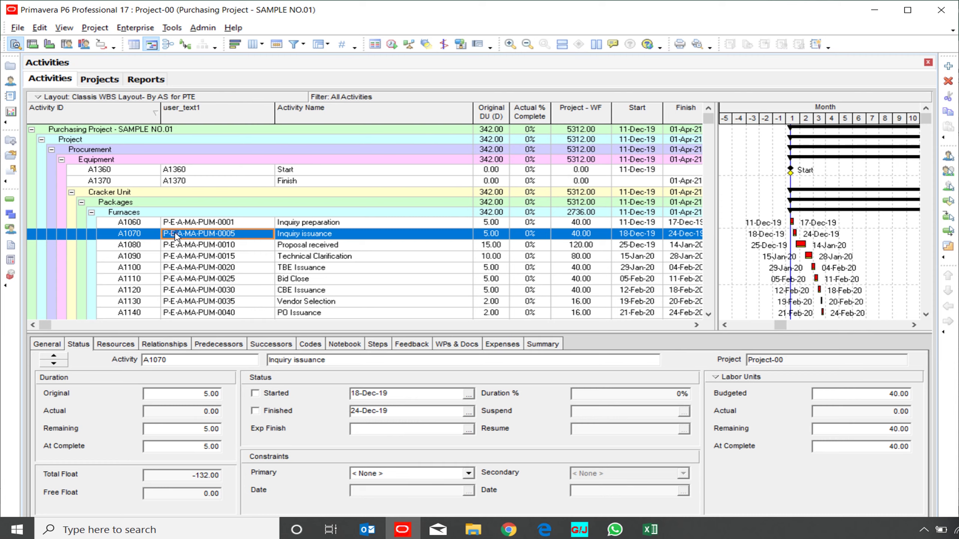
{"action": "left_click", "coordinate": [239, 226]}
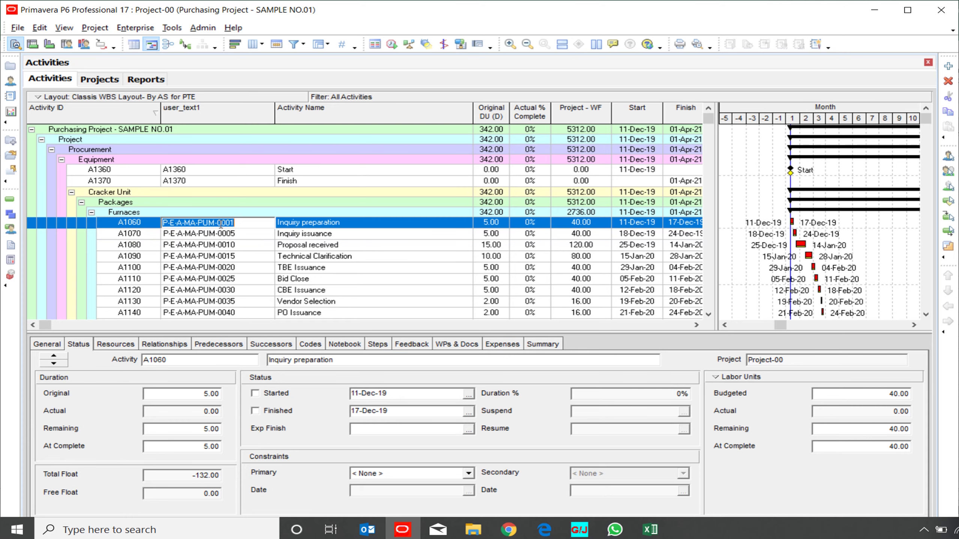
{"action": "left_click", "coordinate": [146, 224]}
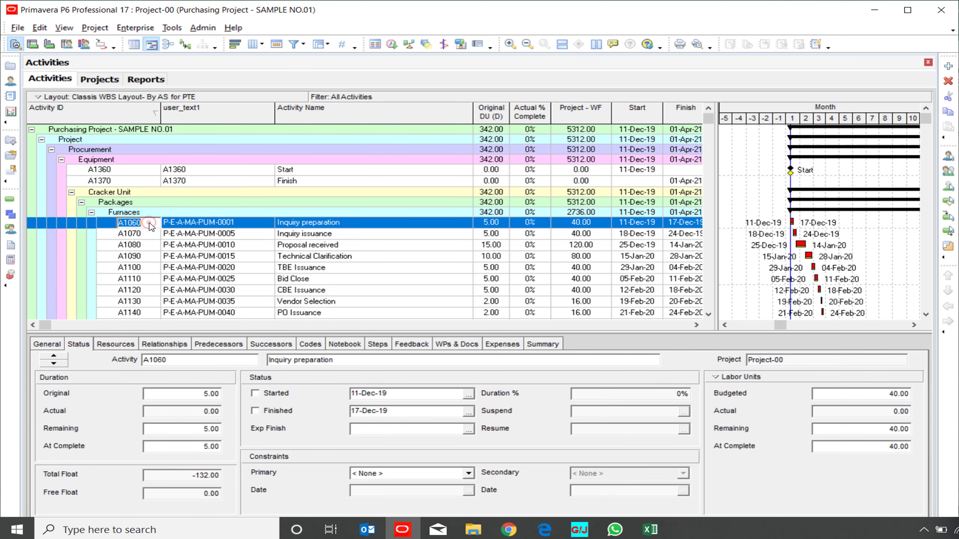
{"action": "left_click", "coordinate": [170, 236]}
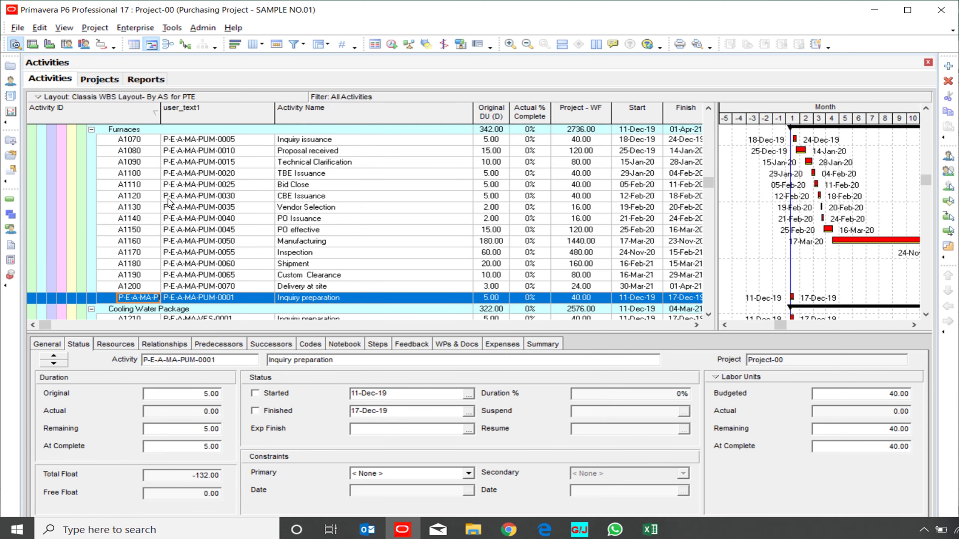
{"action": "scroll", "coordinate": [161, 147], "scroll_direction": "up", "scroll_amount": 2}
{"action": "left_click_drag", "start_coordinate": [165, 118], "coordinate": [224, 122]}
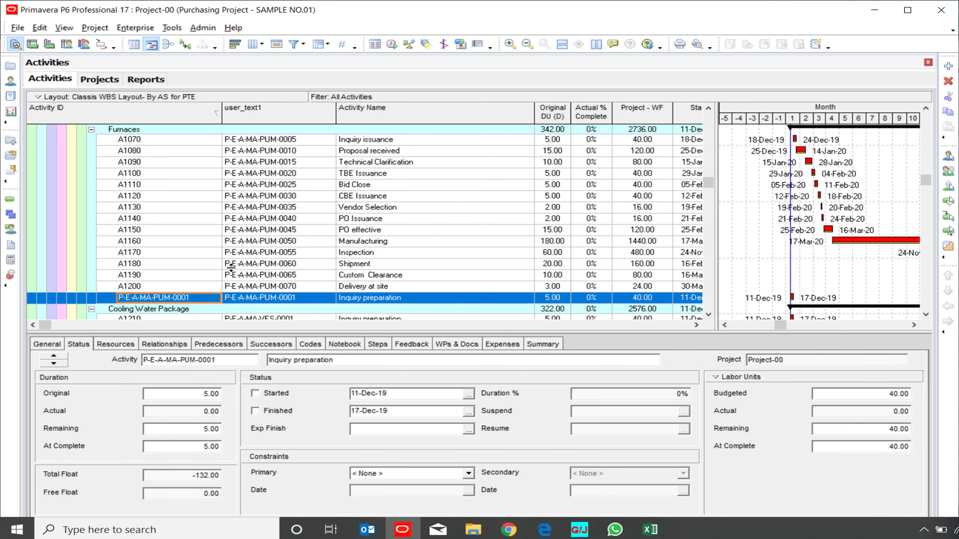
- Open the global change named (Global Change) for modification and add a Then line with Activity ID as its parameter
{"action": "scroll", "coordinate": [231, 268], "scroll_direction": "up", "scroll_amount": 3}
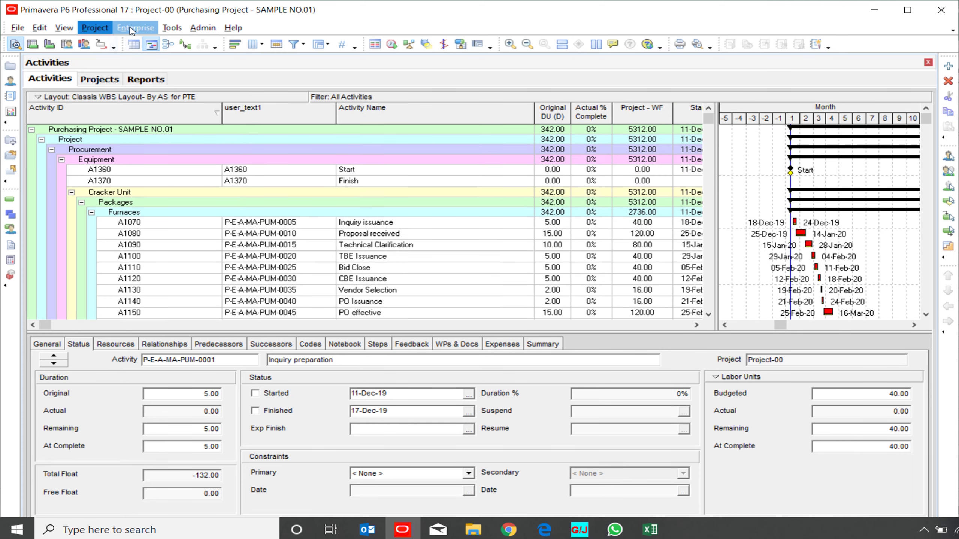
{"action": "left_click", "coordinate": [166, 28]}
{"action": "left_click", "coordinate": [200, 63]}
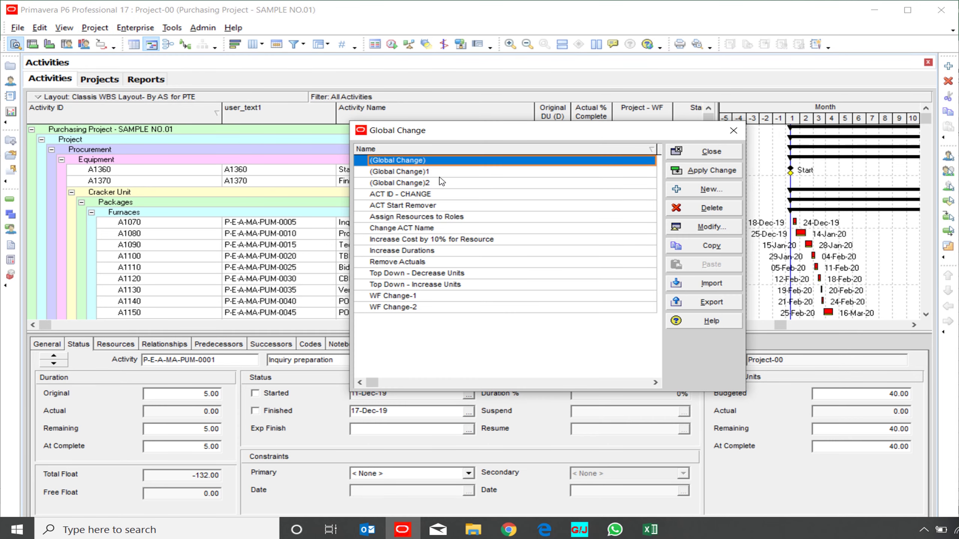
{"action": "left_click", "coordinate": [711, 227]}
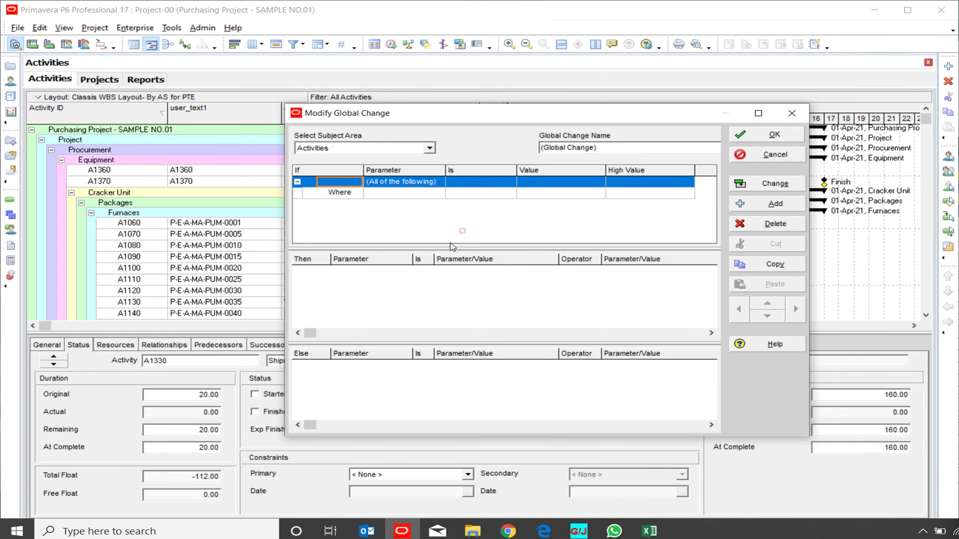
{"action": "left_click", "coordinate": [771, 204]}
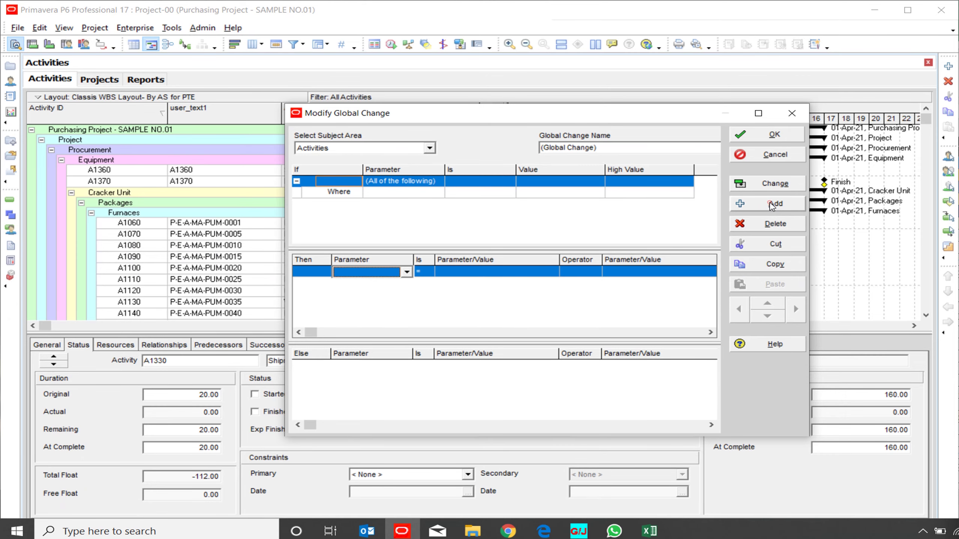
{"action": "left_click", "coordinate": [390, 272]}
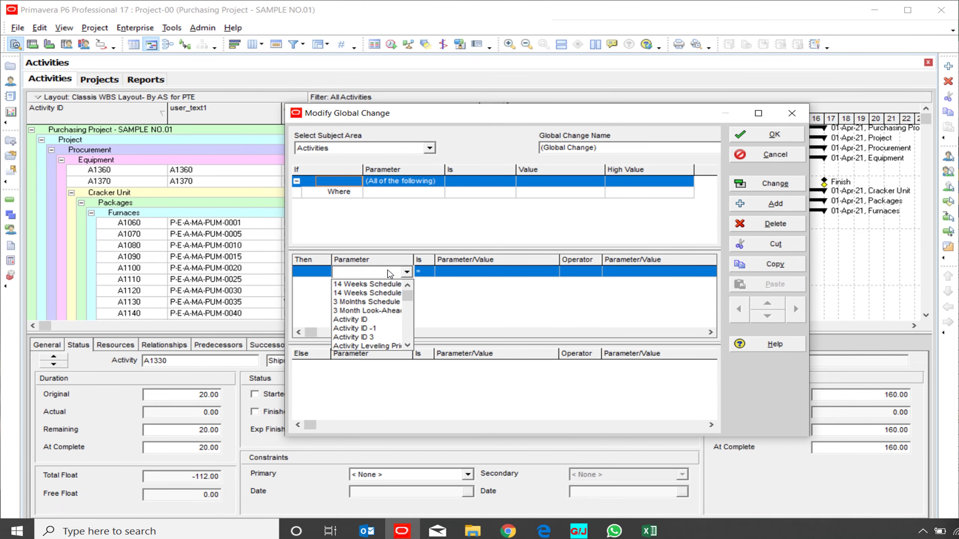
{"action": "key", "text": "a"}
{"action": "key", "text": "r"}
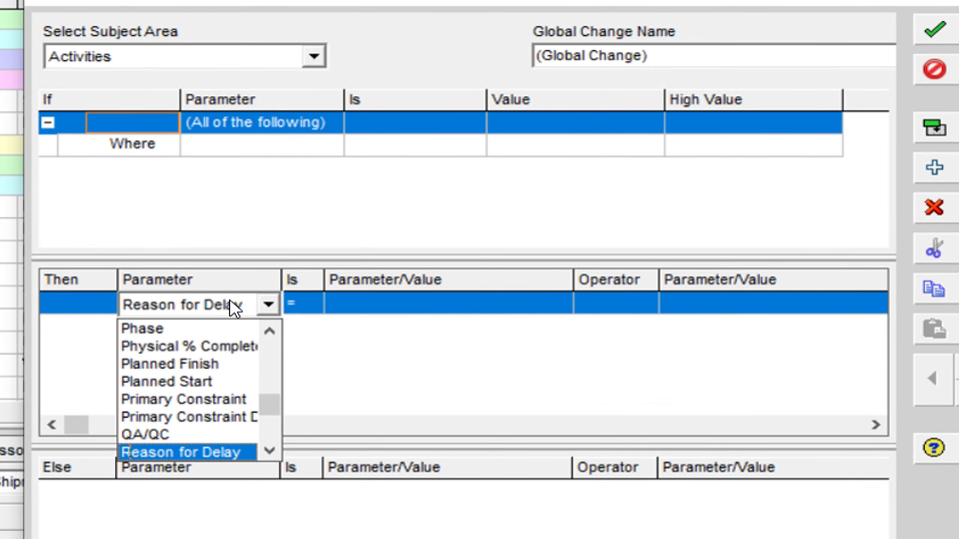
{"action": "key", "text": "a"}
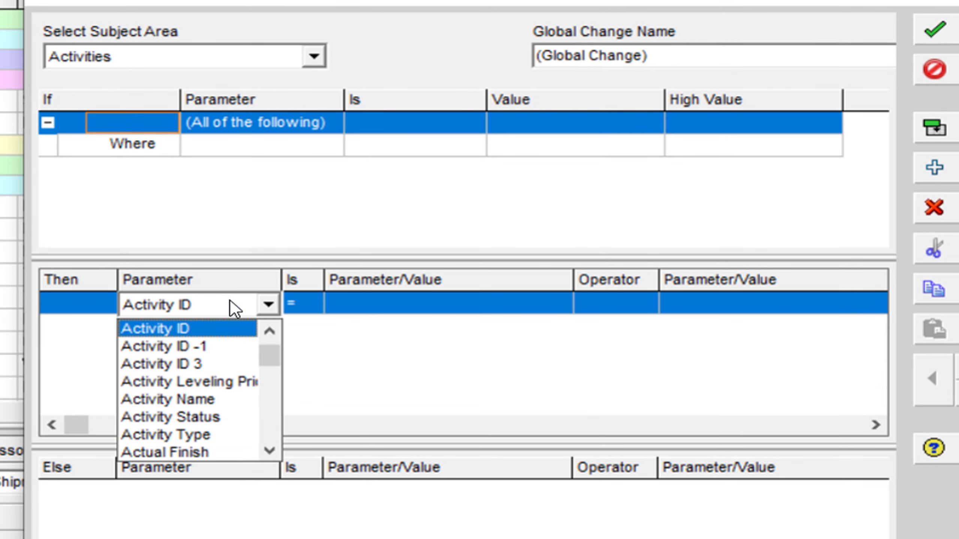
{"action": "left_click", "coordinate": [236, 329]}
{"action": "left_click", "coordinate": [309, 307]}
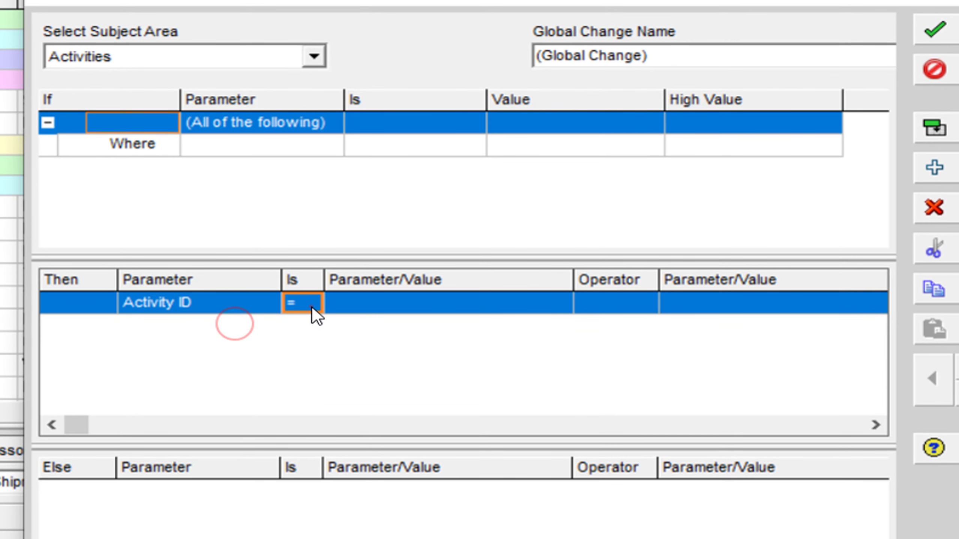
- Set the Then line's value to user_text1 so that Activity ID equals user_text1
{"action": "left_click", "coordinate": [394, 304]}
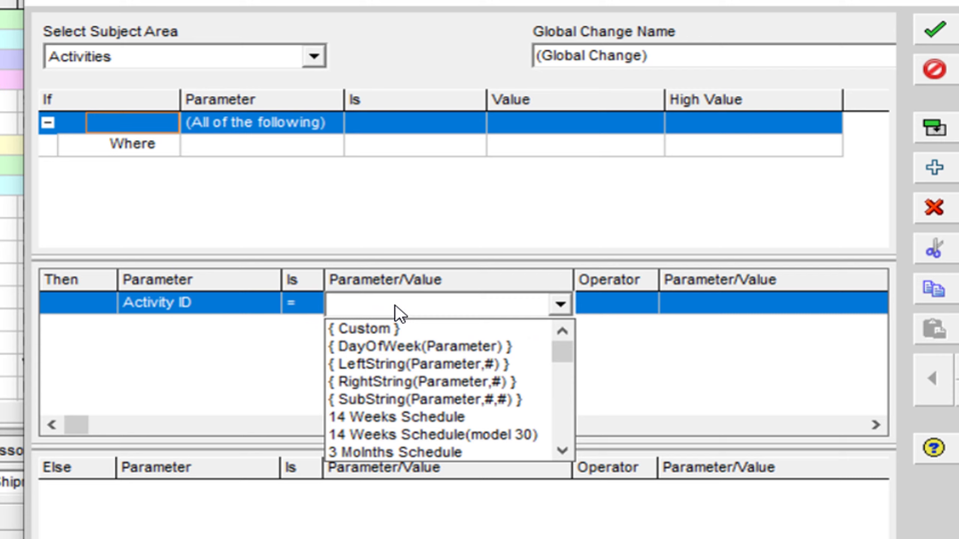
{"action": "key", "text": "u"}
{"action": "key", "text": "s"}
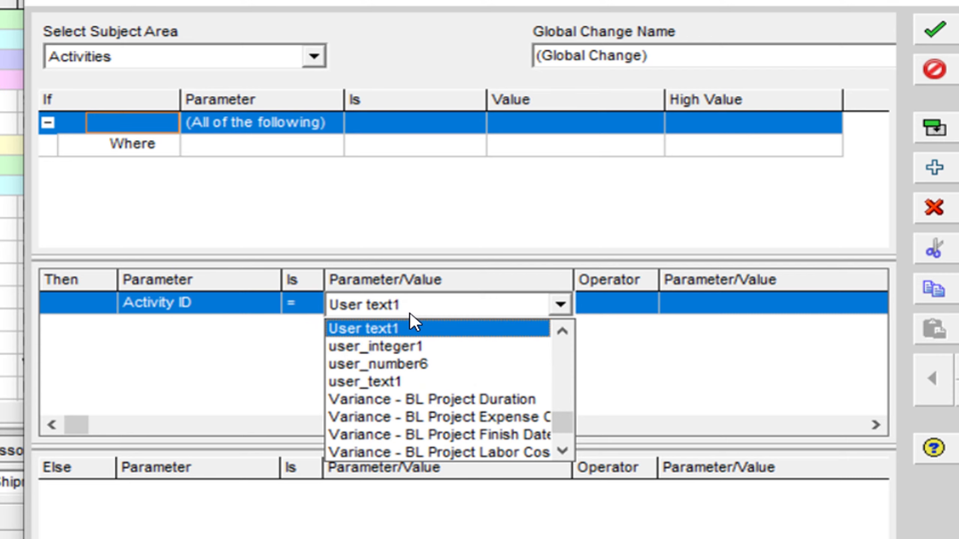
{"action": "left_click", "coordinate": [409, 383]}
{"action": "left_click", "coordinate": [642, 346]}
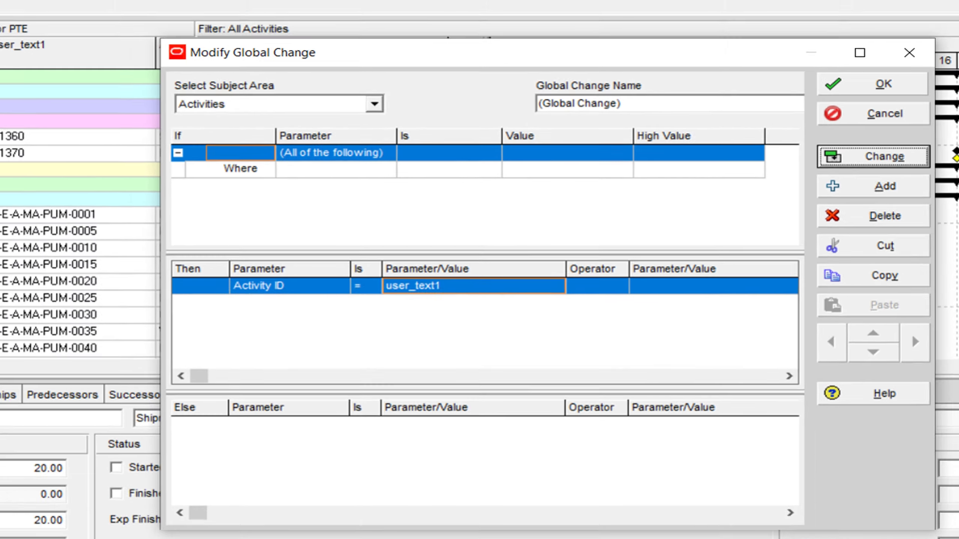
- Run the global change and compare the old and new Activity ID values through the whole report
{"action": "left_click", "coordinate": [935, 128]}
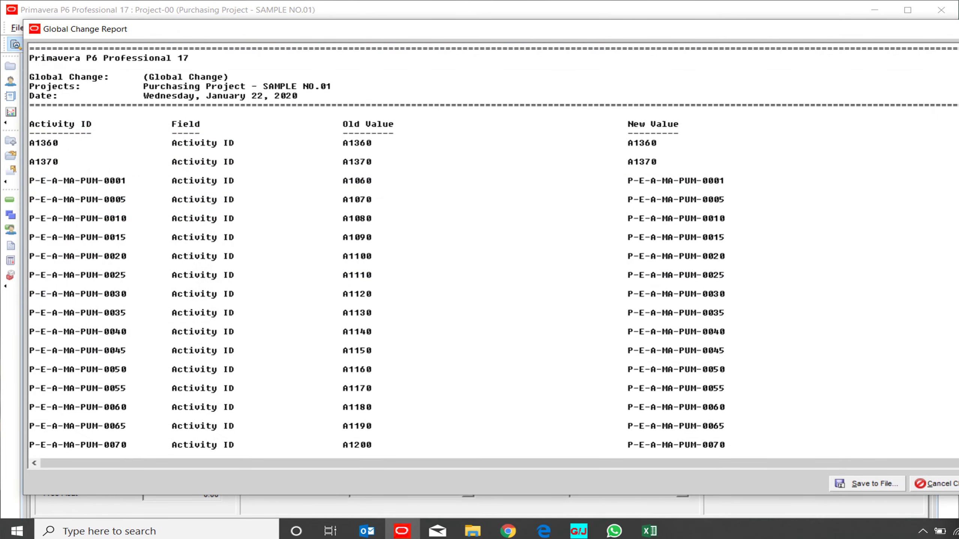
{"action": "left_click_drag", "start_coordinate": [958, 140], "coordinate": [811, 140]}
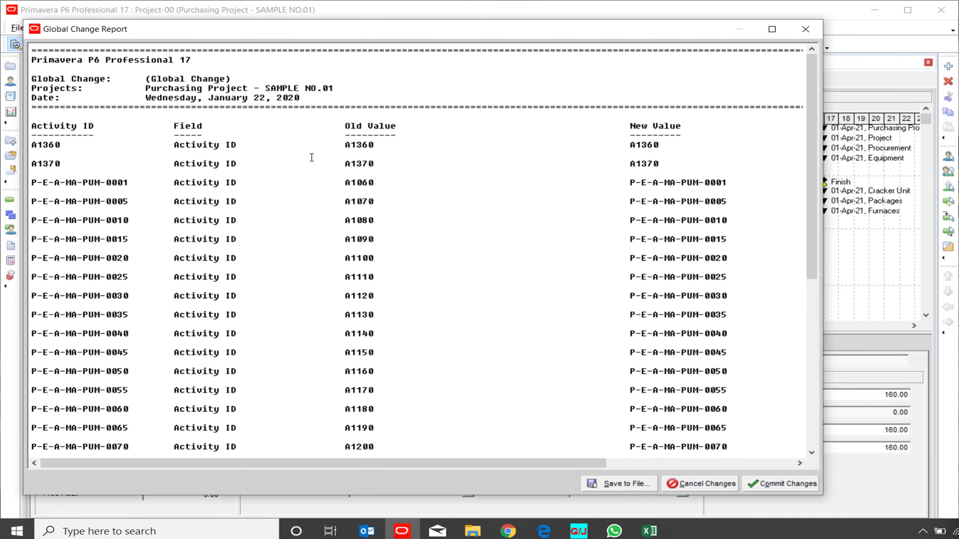
{"action": "double_click", "coordinate": [363, 183]}
{"action": "left_click", "coordinate": [625, 185]}
{"action": "key", "text": "shift+End"}
{"action": "scroll", "coordinate": [623, 261], "scroll_direction": "down", "scroll_amount": 5}
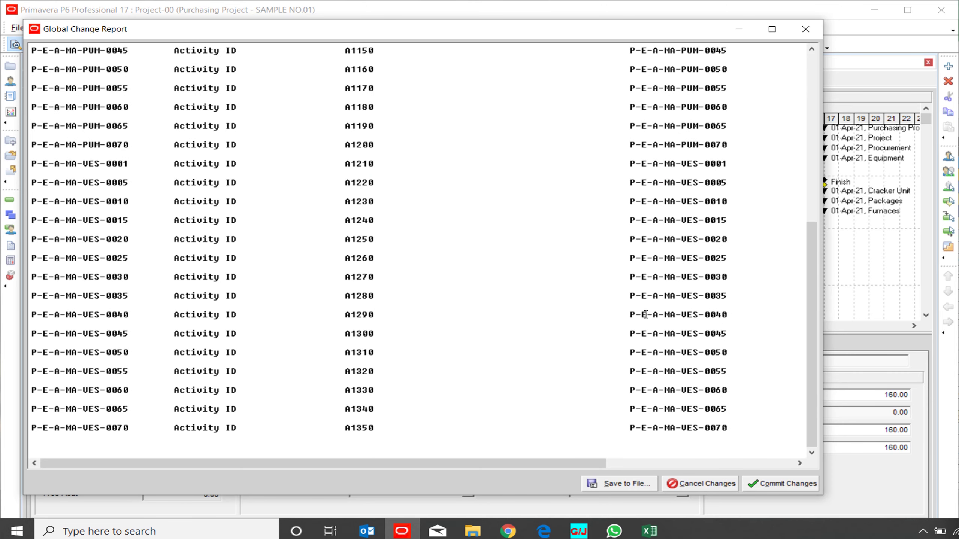
- Commit the reported changes without saving the log file, accept the modified global change and close Global Change
{"action": "left_click", "coordinate": [768, 484]}
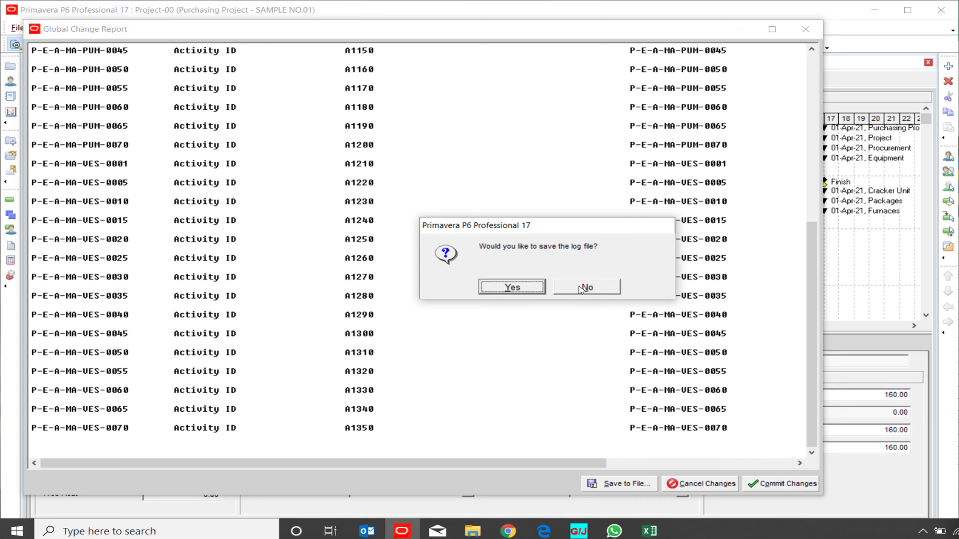
{"action": "left_click", "coordinate": [579, 287]}
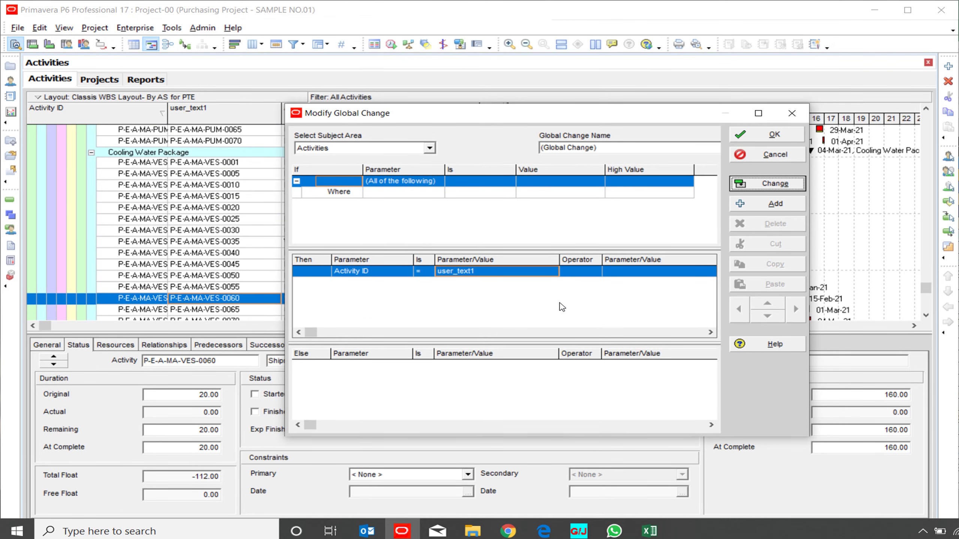
{"action": "left_click", "coordinate": [757, 135]}
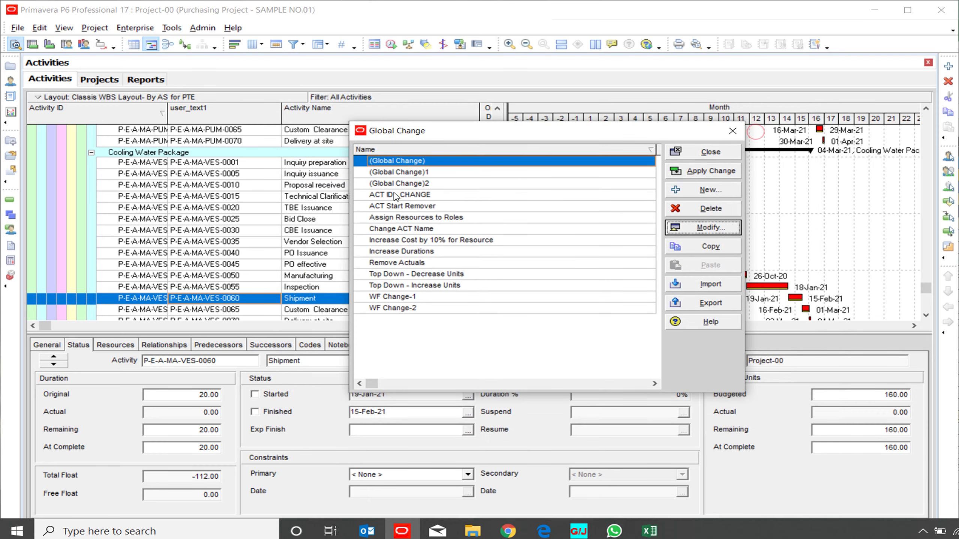
{"action": "left_click", "coordinate": [703, 151]}
- Widen the Activity ID column and compare the Activity IDs with user_text1 for Furnaces and Cooling Water Package
{"action": "left_click_drag", "start_coordinate": [168, 109], "coordinate": [223, 109]}
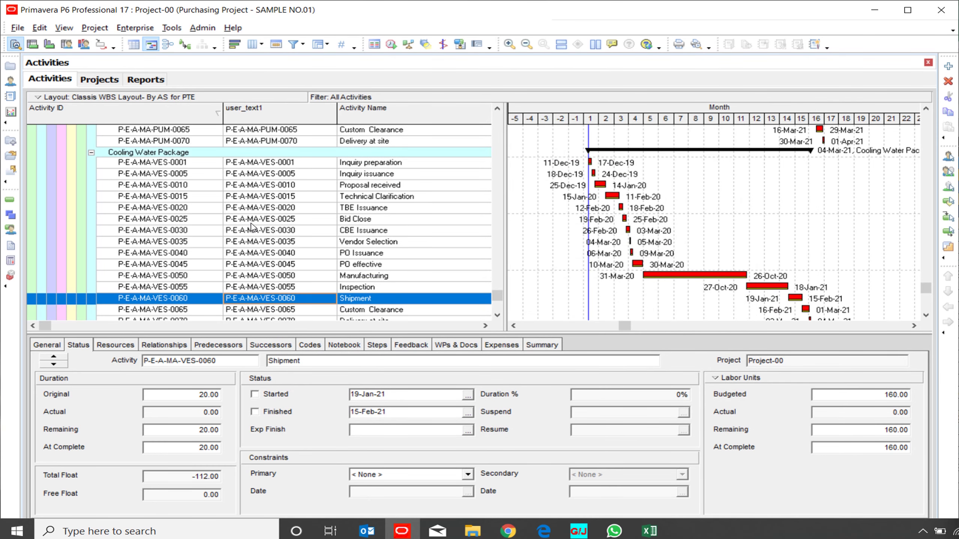
{"action": "left_click", "coordinate": [251, 223]}
{"action": "scroll", "coordinate": [251, 223], "scroll_direction": "up", "scroll_amount": 15}
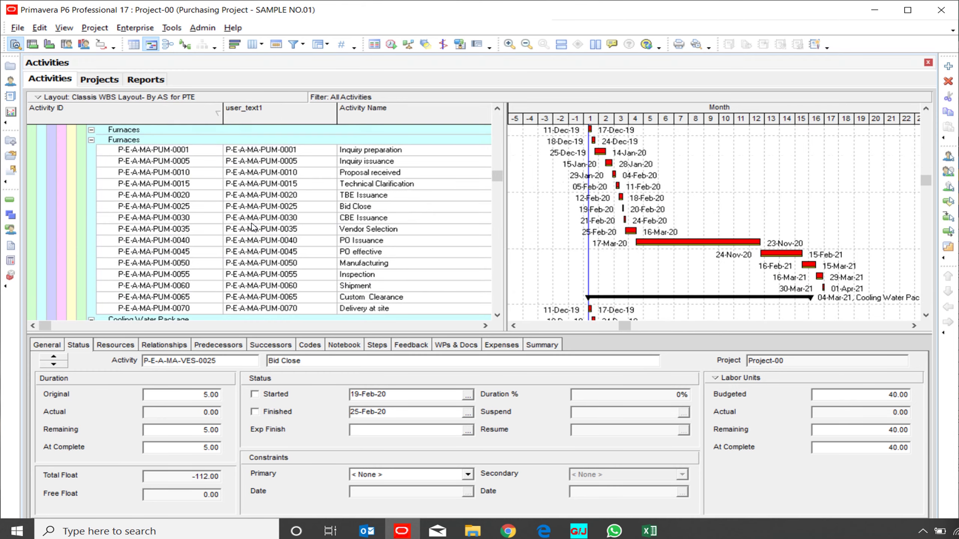
{"action": "scroll", "coordinate": [251, 223], "scroll_direction": "down", "scroll_amount": 7}
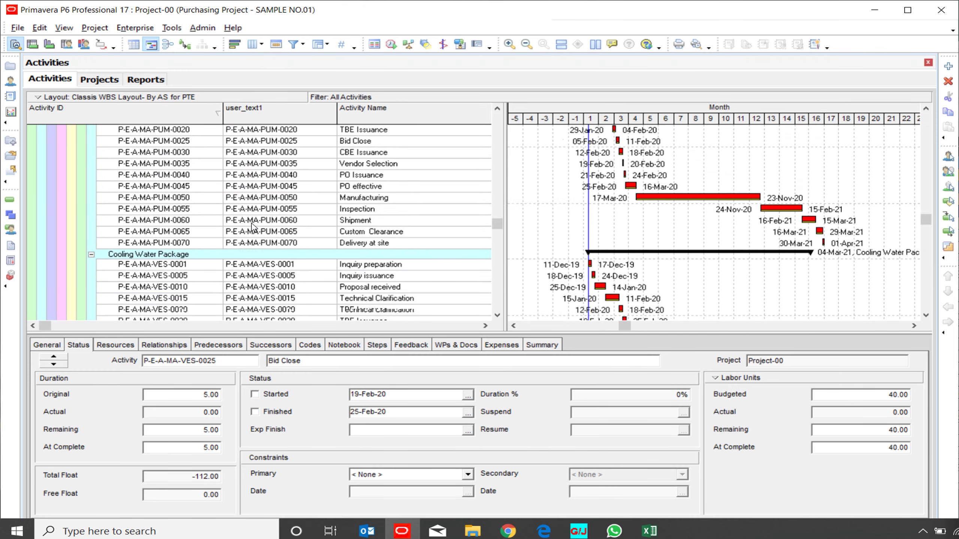
{"action": "scroll", "coordinate": [251, 226], "scroll_direction": "down", "scroll_amount": 1}
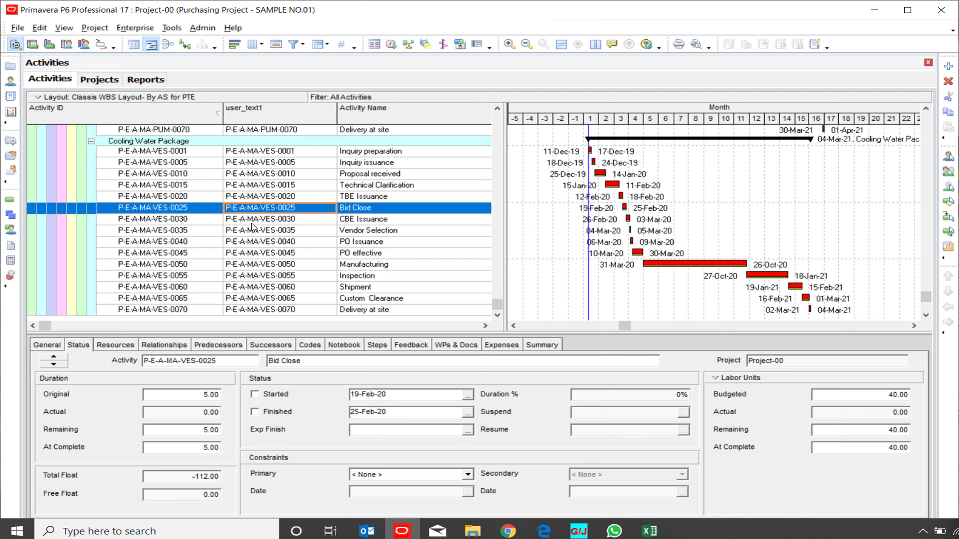
{"action": "scroll", "coordinate": [251, 226], "scroll_direction": "up", "scroll_amount": 8}
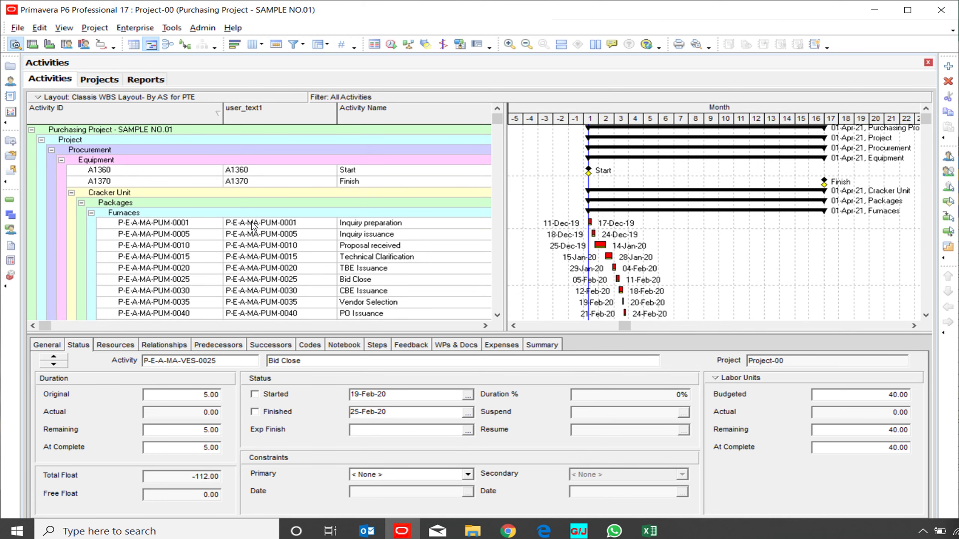
- Narrow the Activity ID column slightly and remove the user_text1 column from the activity table
{"action": "left_click_drag", "start_coordinate": [223, 114], "coordinate": [207, 113]}
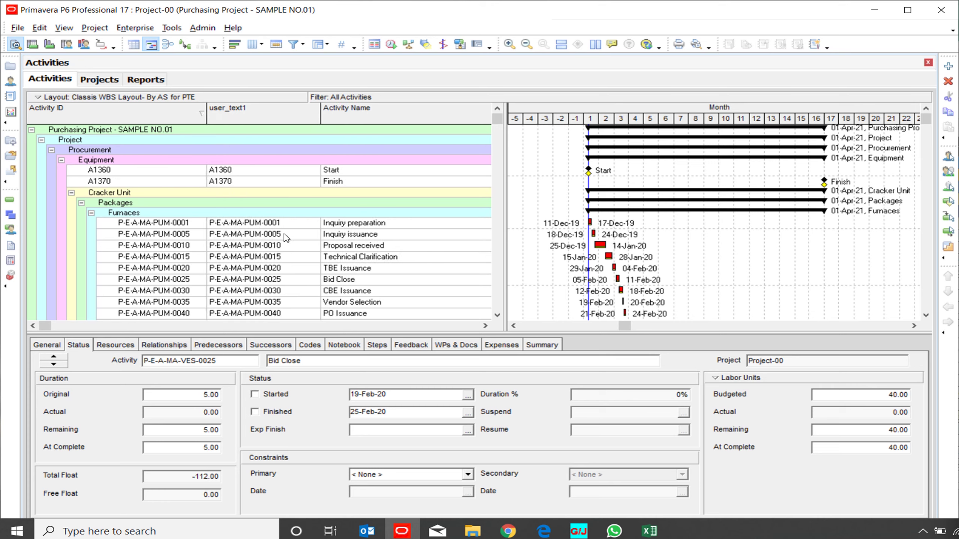
{"action": "left_click_drag", "start_coordinate": [319, 115], "coordinate": [295, 117]}
{"action": "left_click", "coordinate": [257, 44]}
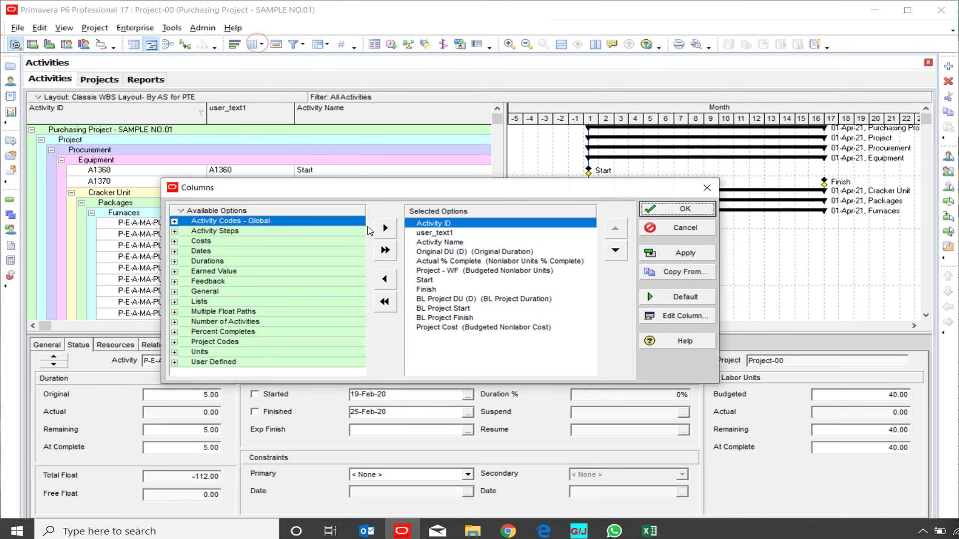
{"action": "double_click", "coordinate": [430, 233]}
{"action": "left_click", "coordinate": [677, 254]}
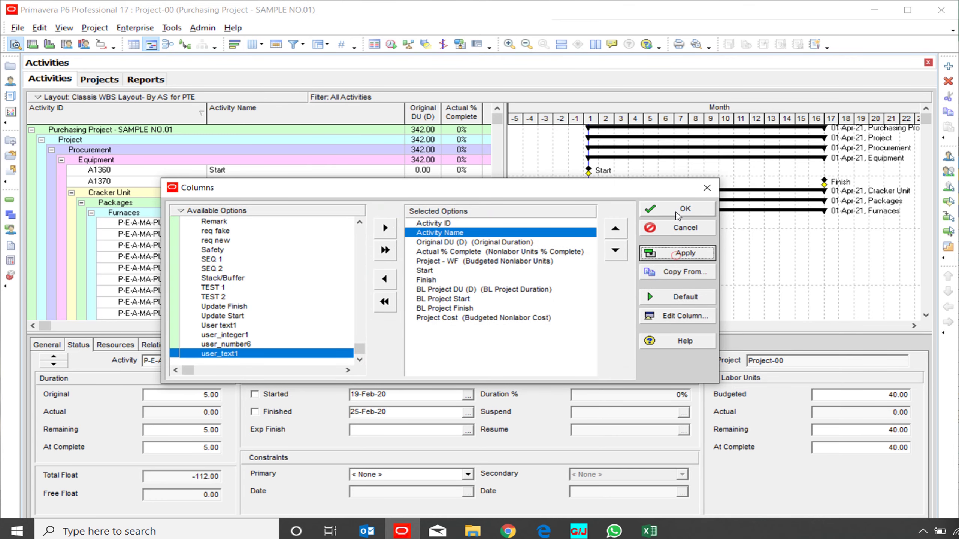
{"action": "left_click", "coordinate": [678, 215]}
- Review the new Activity IDs across all Furnaces and Cooling Water Package activities
{"action": "left_click", "coordinate": [232, 224]}
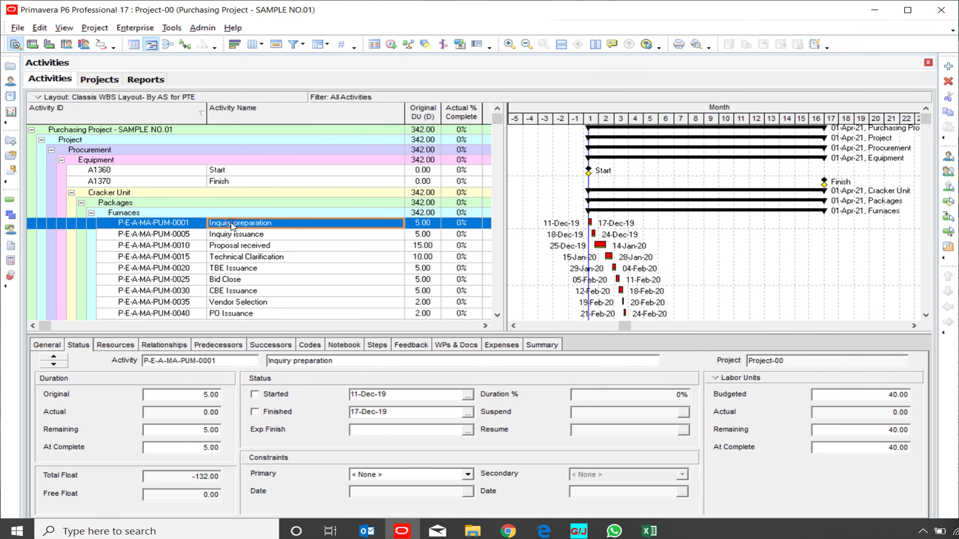
{"action": "scroll", "coordinate": [232, 226], "scroll_direction": "down", "scroll_amount": 8}
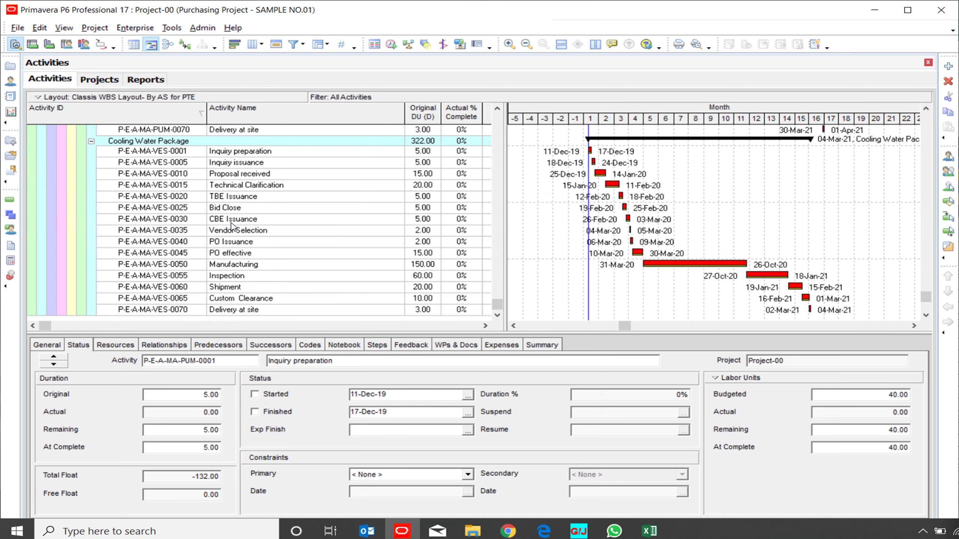
{"action": "scroll", "coordinate": [232, 226], "scroll_direction": "up", "scroll_amount": 8}
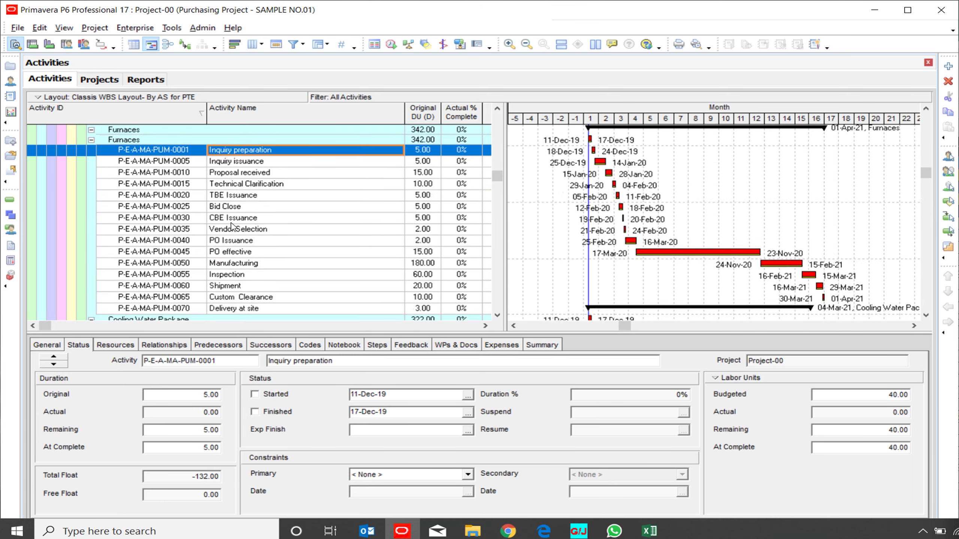
{"action": "scroll", "coordinate": [232, 226], "scroll_direction": "up", "scroll_amount": 1}
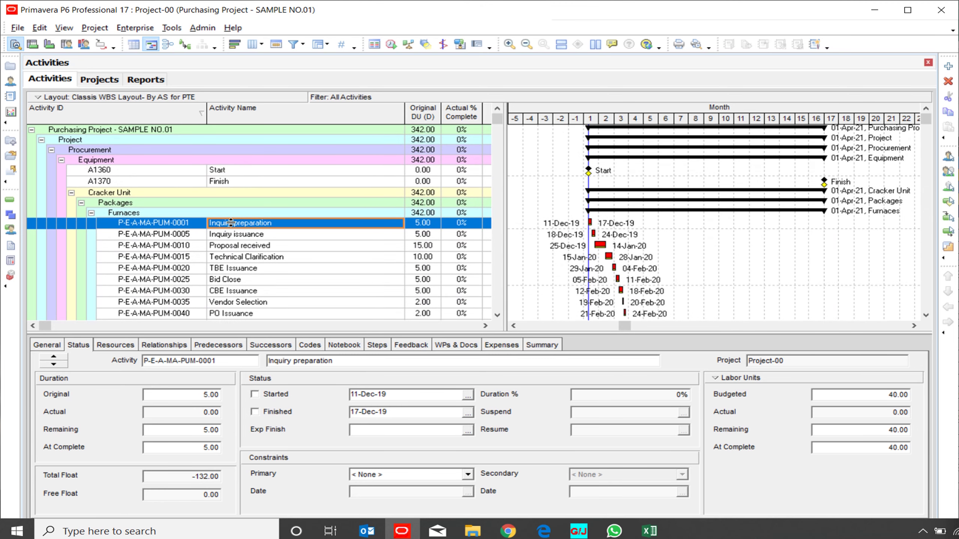